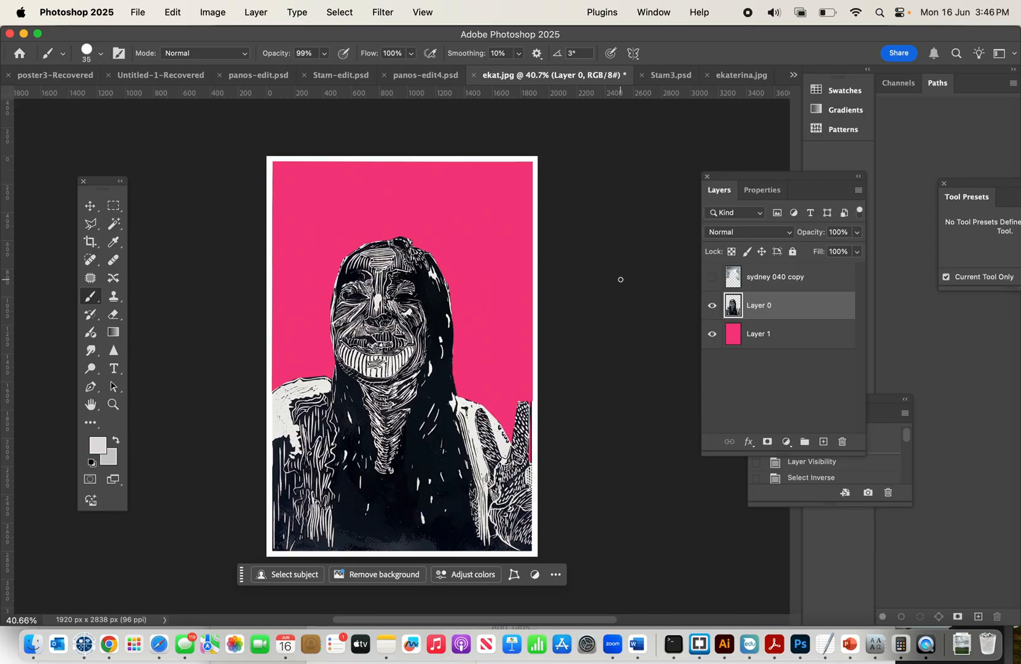
In ekaterina.jpg, crop off the PhotoScan caption strip below the print, leaving about 1920 × 2844 px.
click(736, 76)
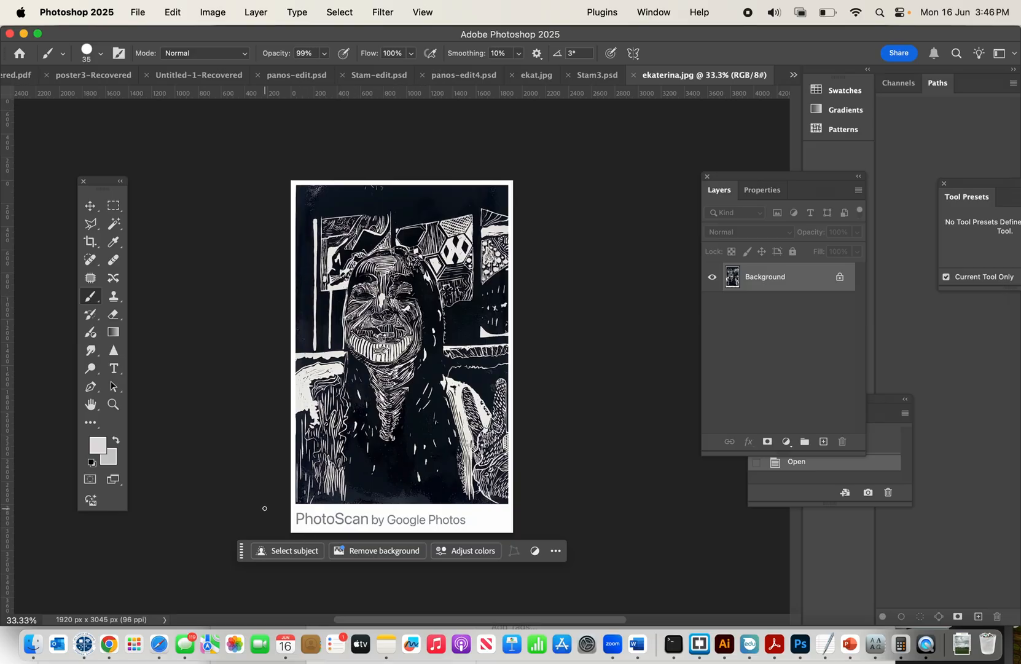
click(89, 243)
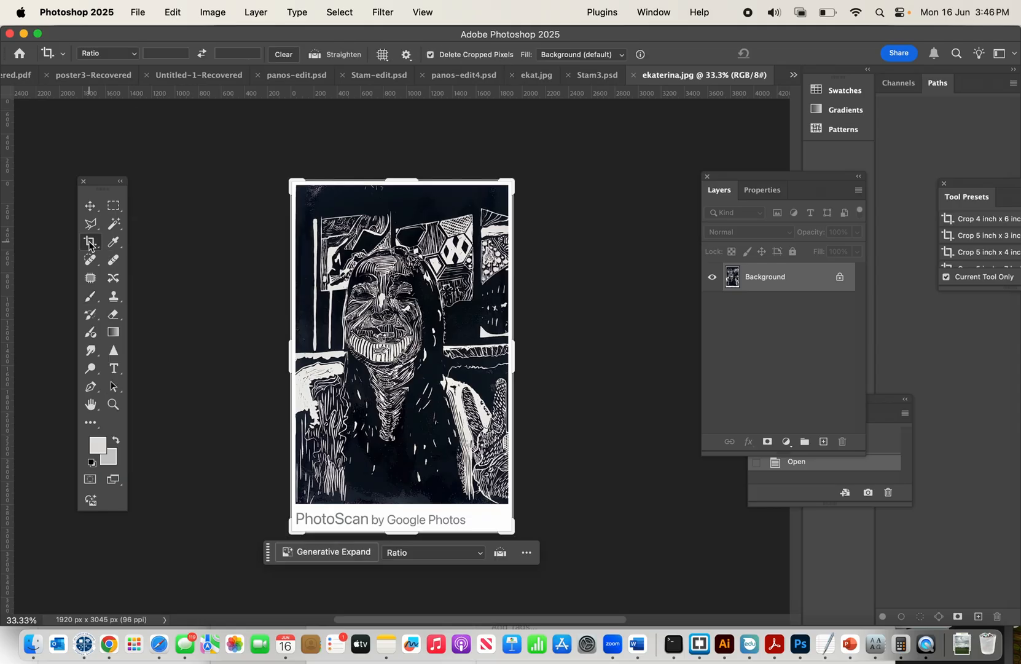
drag(409, 532, 407, 517)
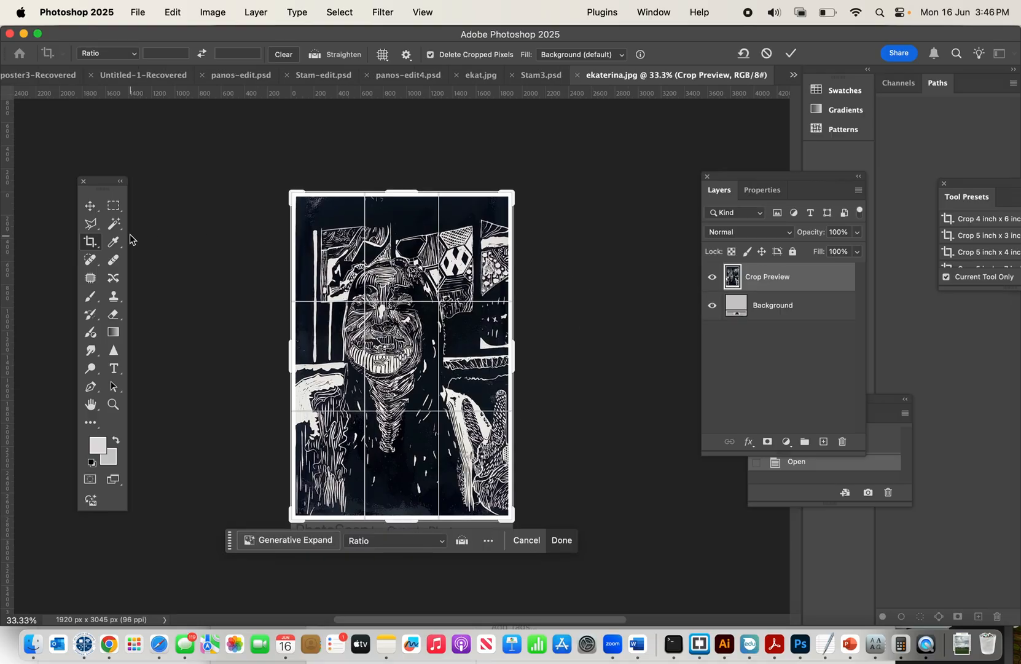
key(Return)
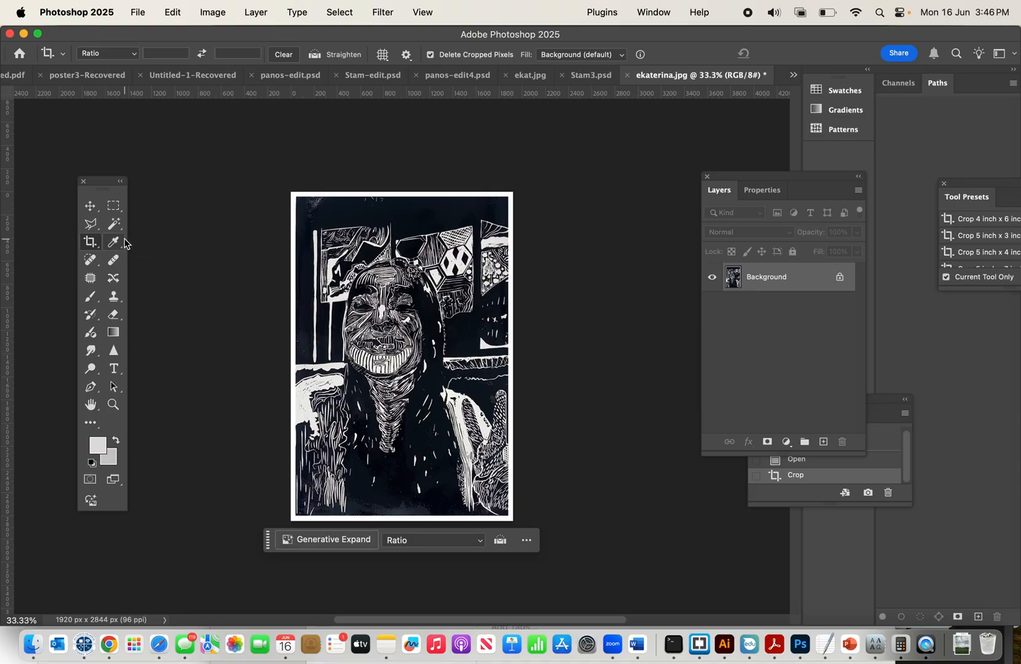
Outline the background around the figure with the Polygonal Lasso, unlock the Background layer, clear the selected area to transparency and deselect.
click(91, 224)
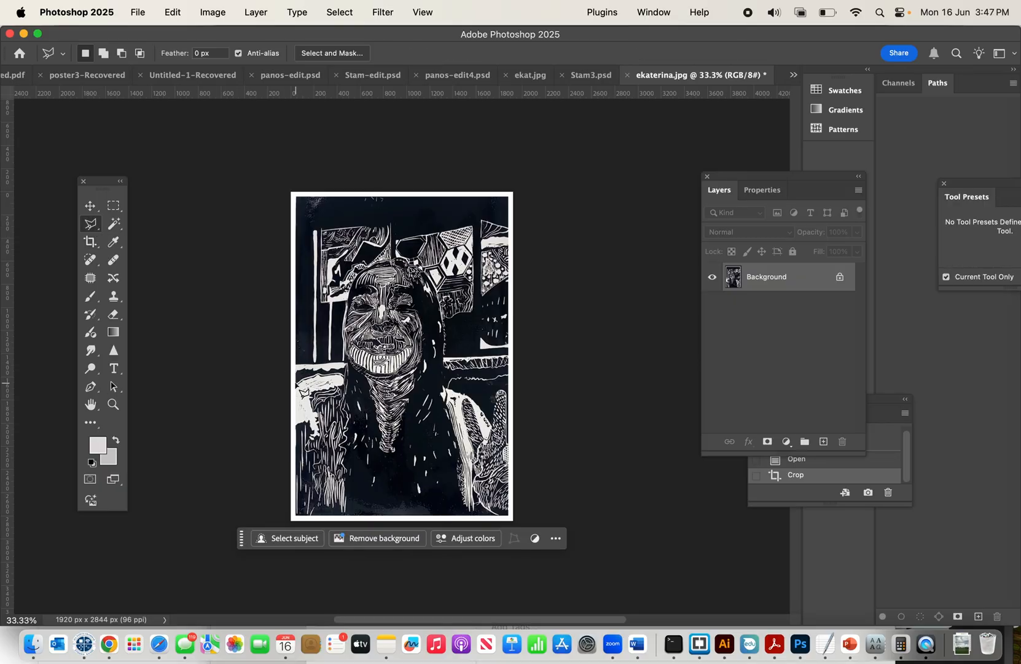
click(296, 383)
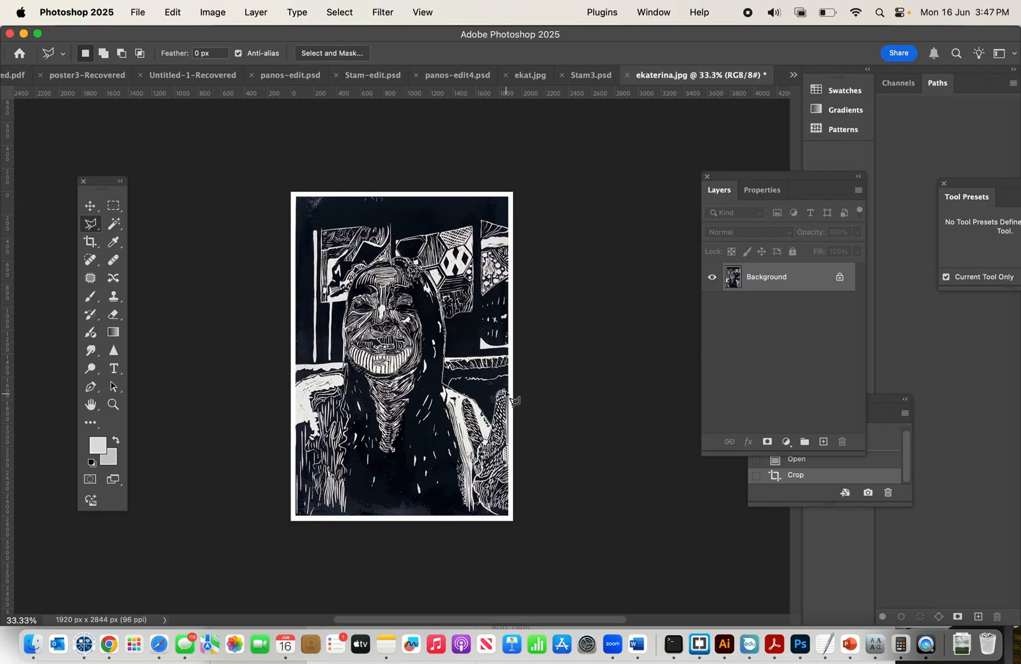
click(508, 196)
click(297, 197)
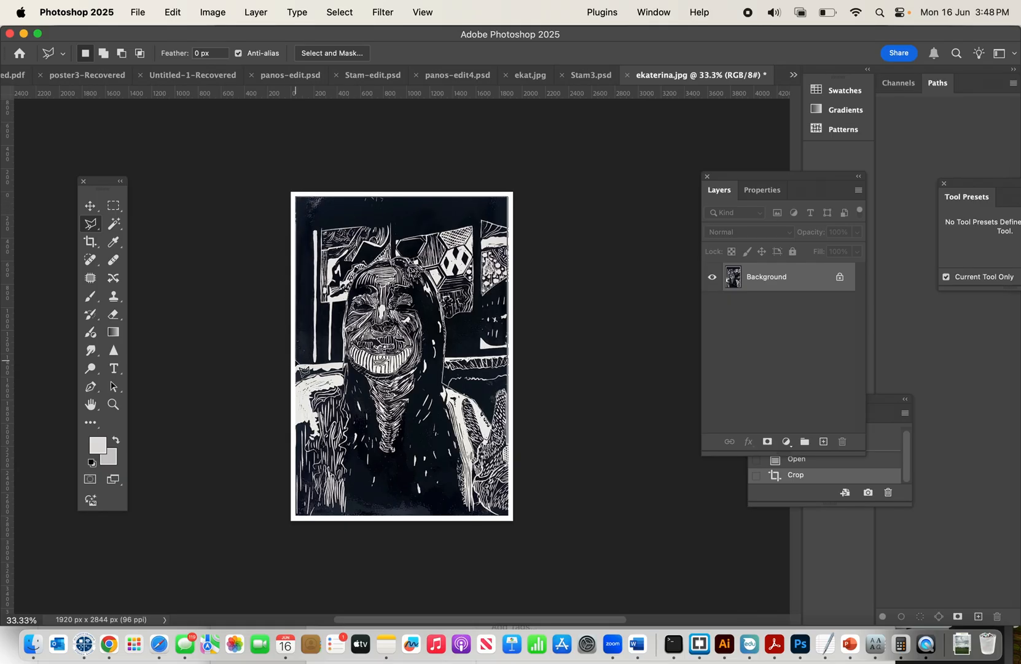
click(301, 393)
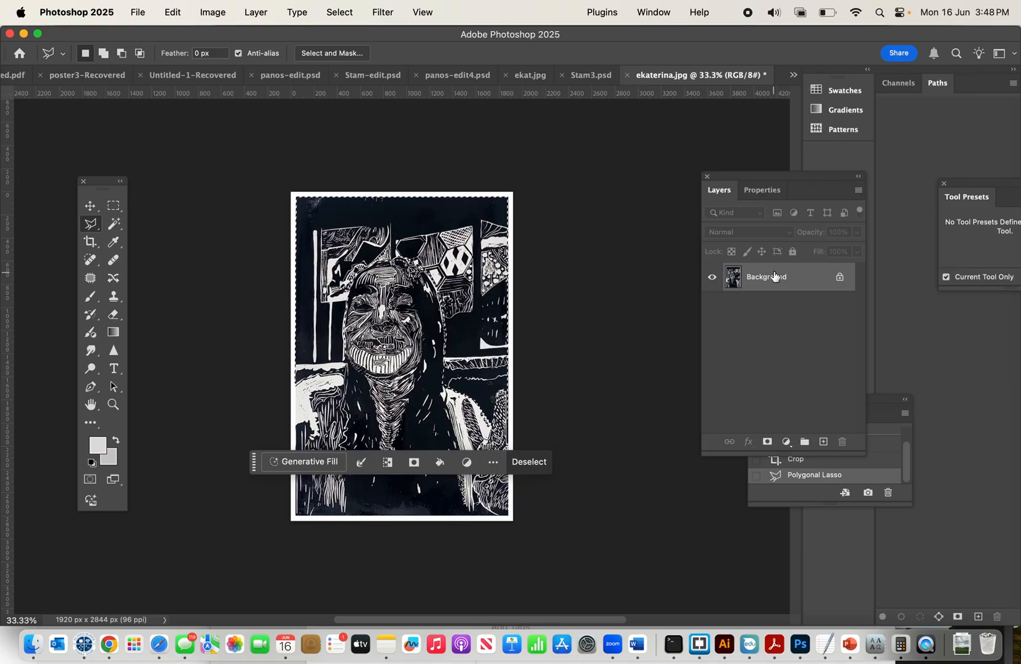
click(840, 278)
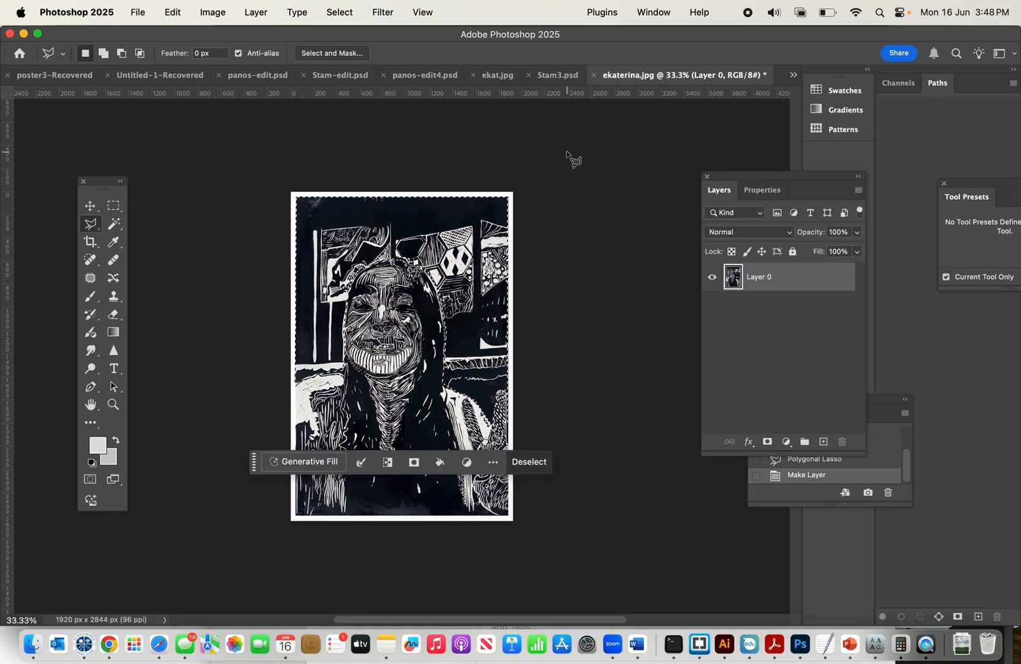
key(Delete)
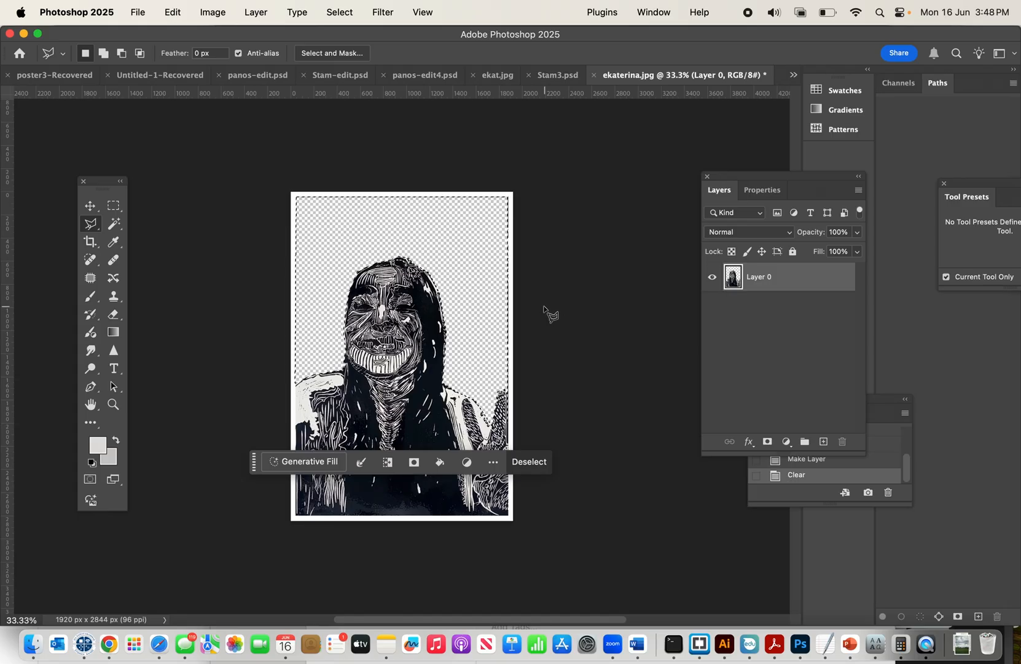
key(super+d)
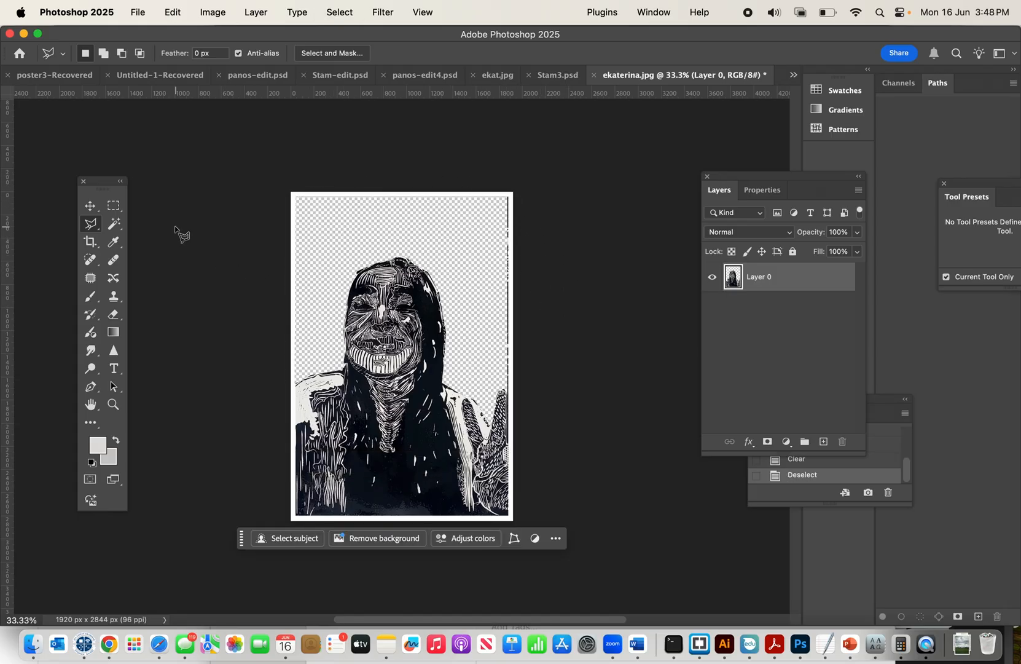
Clear the leftover dark strip along the background's right edge with a narrow rectangular marquee and deselect.
click(114, 206)
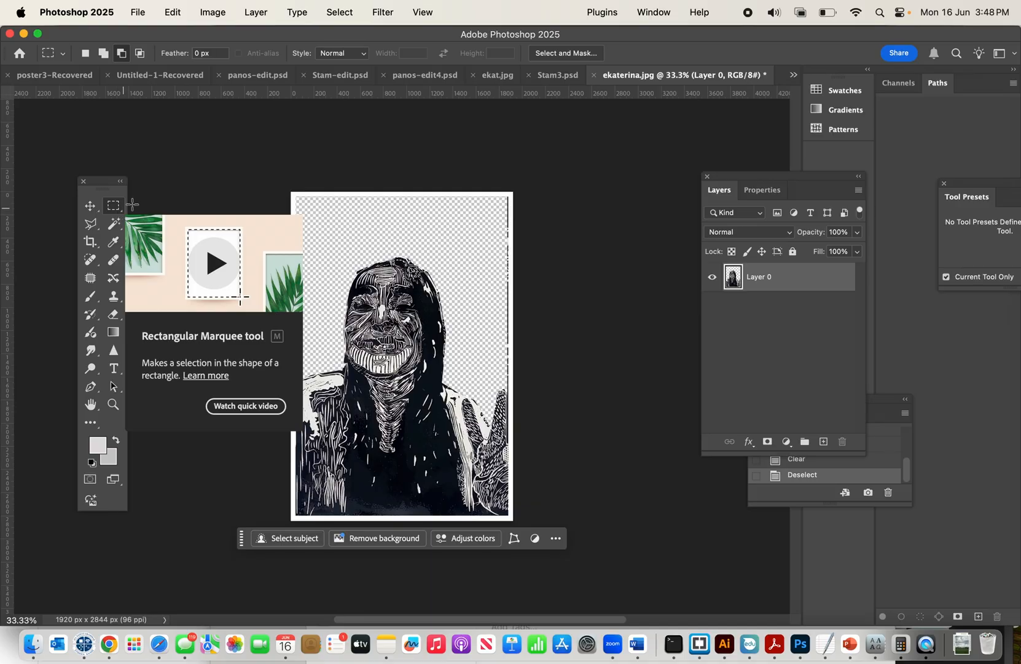
drag(501, 196, 512, 394)
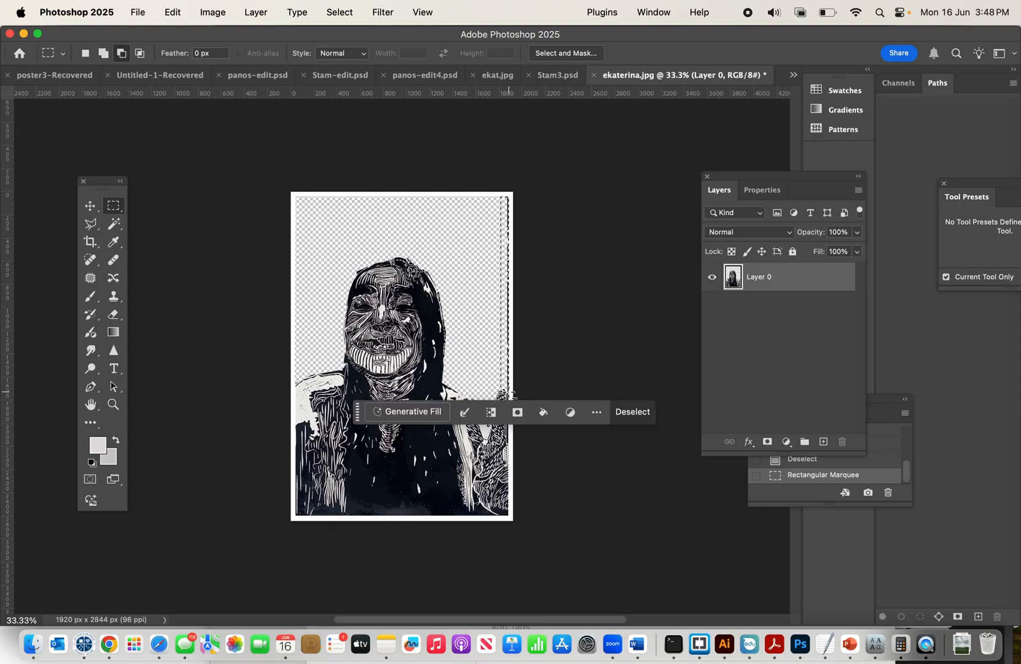
key(Delete)
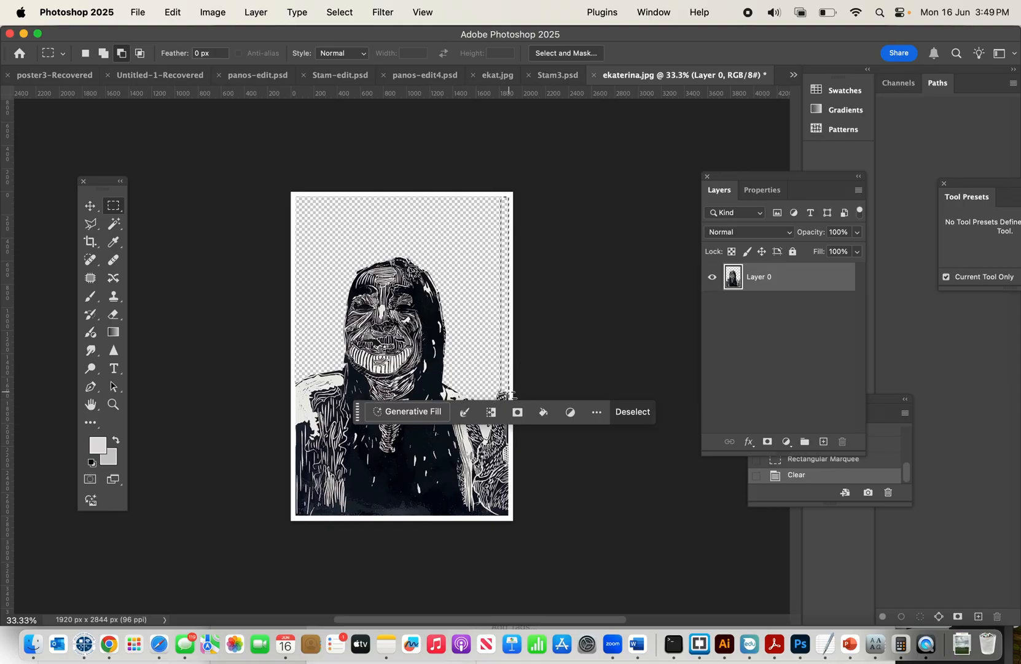
key(super+d)
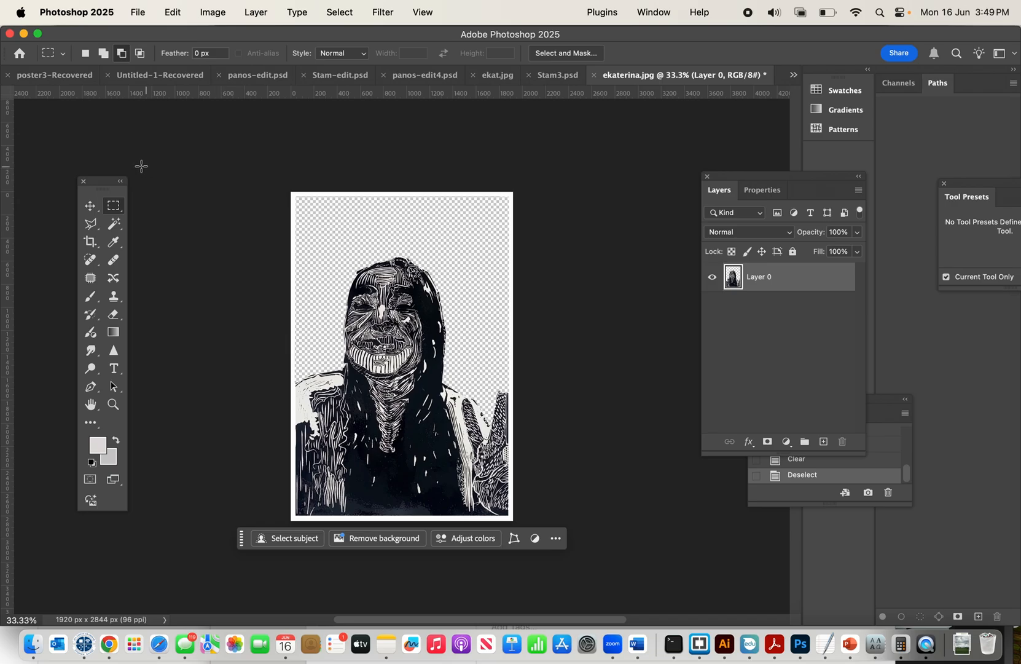
Set the foreground color to bright cyan blue, #22d7f8.
click(102, 450)
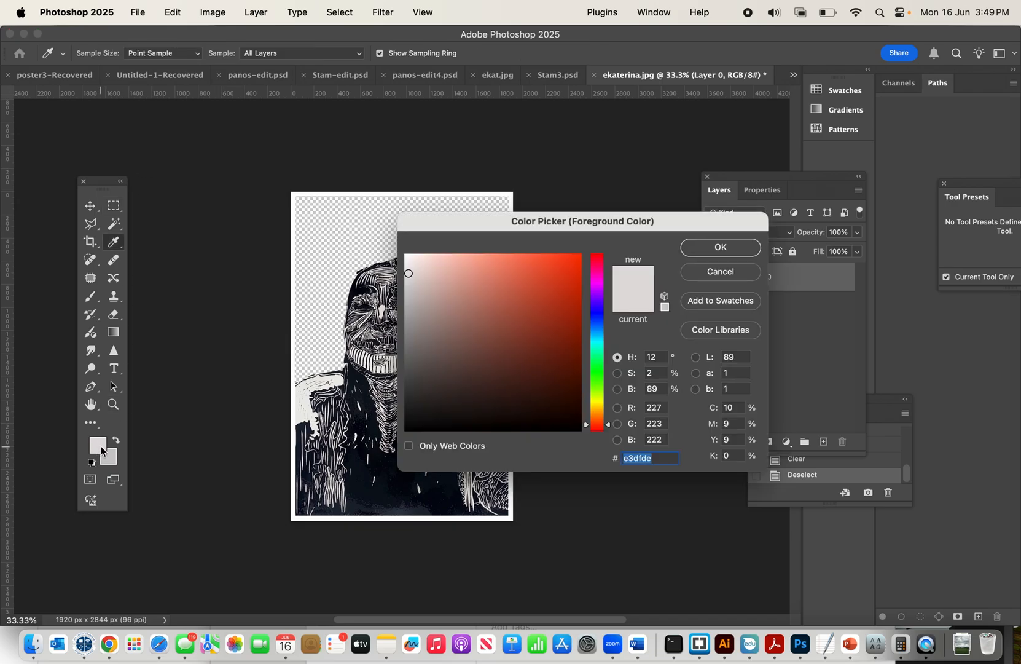
click(599, 338)
click(558, 257)
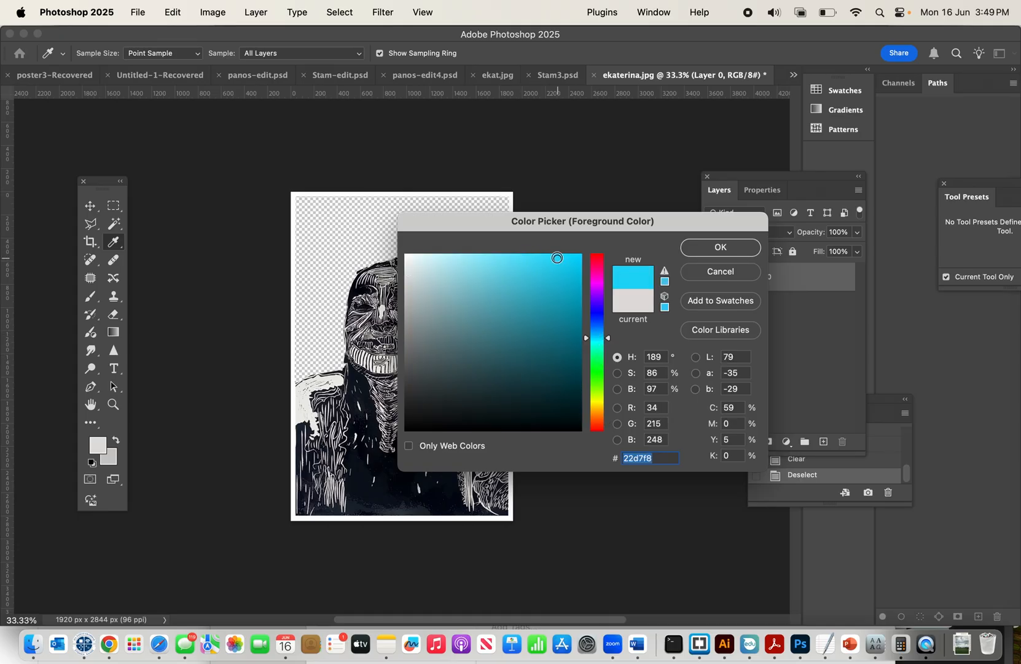
click(706, 252)
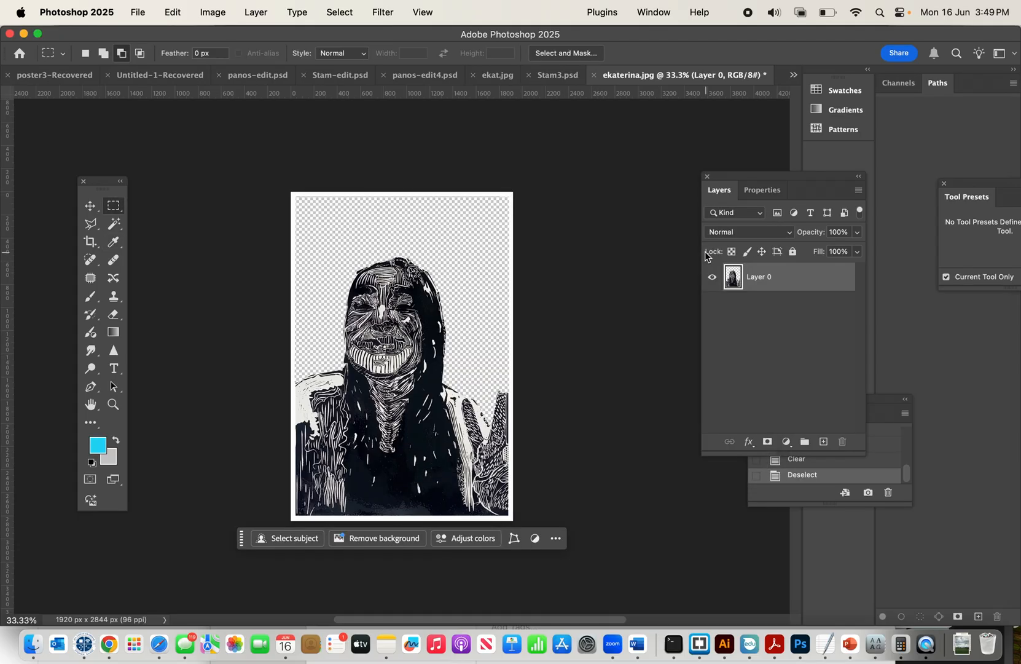
Add a new layer, fill it with the foreground color at 100% opacity in Normal mode, and place it beneath the portrait layer.
click(175, 14)
click(175, 14)
drag(834, 443, 825, 441)
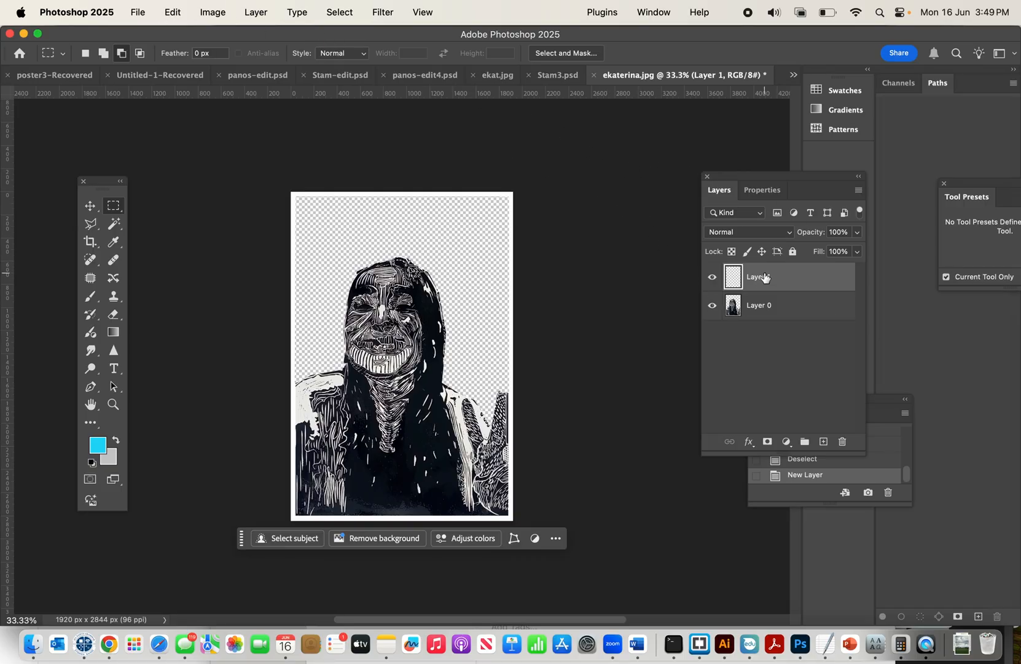
click(174, 13)
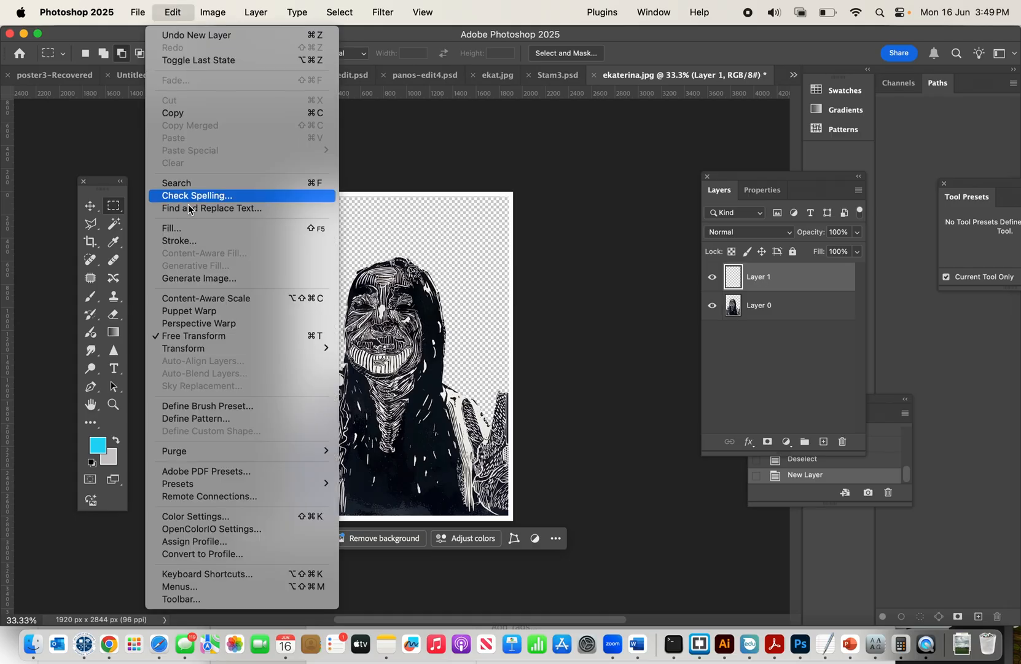
click(184, 227)
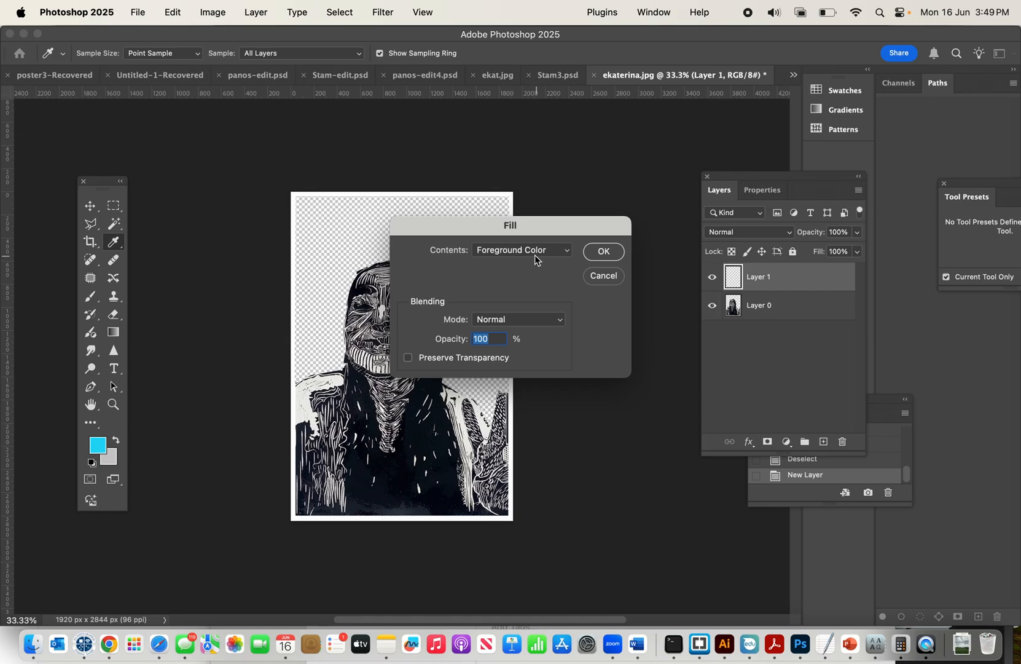
click(610, 253)
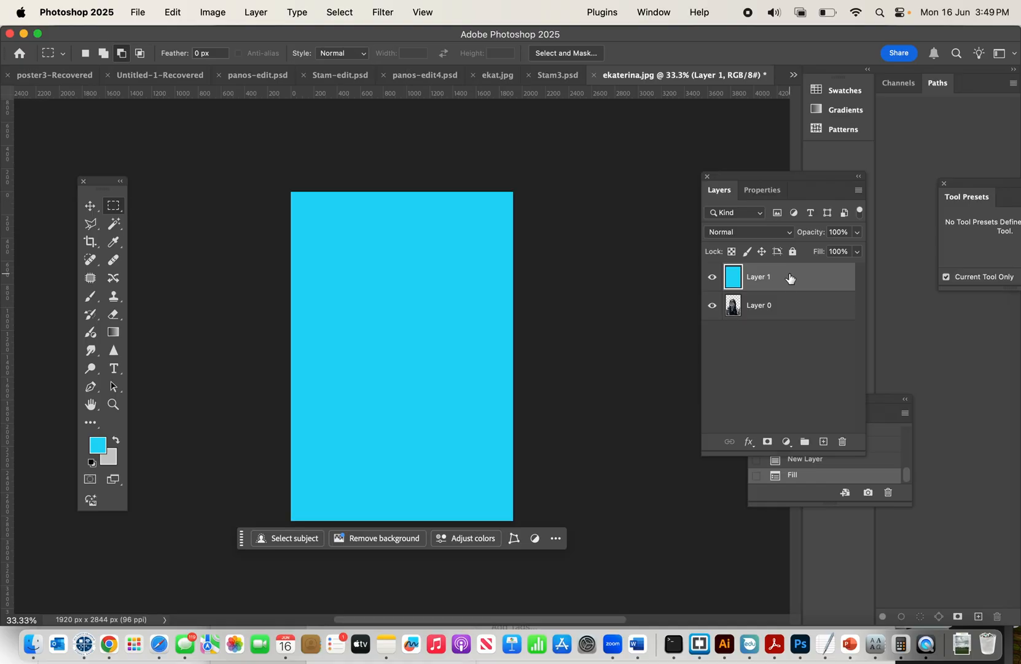
drag(778, 278, 771, 310)
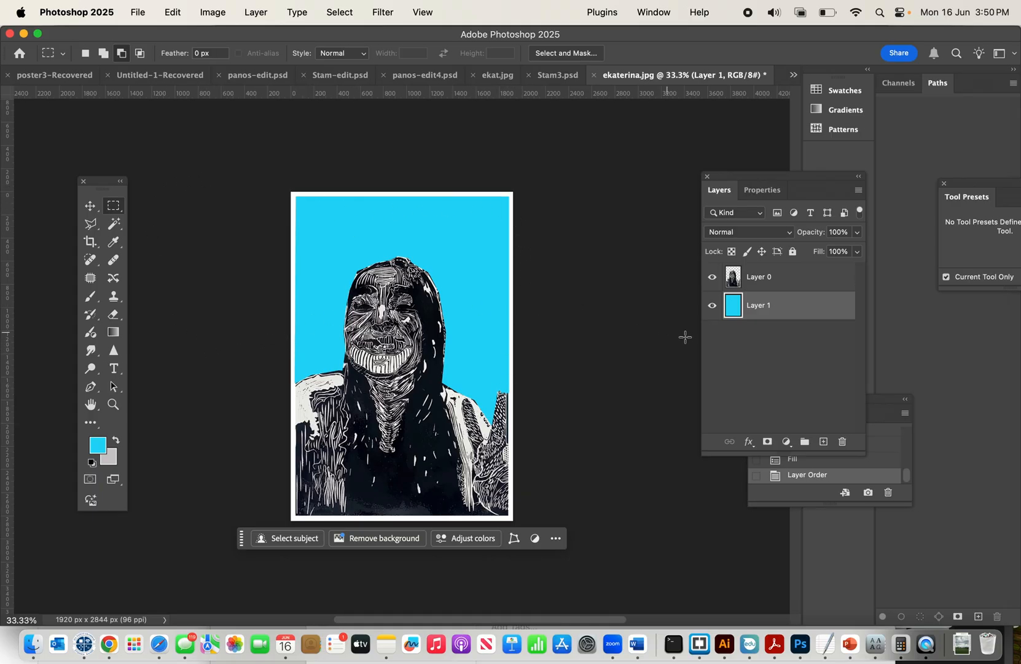
Try a different opacity on the blue background layer and return it to 100%.
click(858, 233)
click(842, 251)
drag(825, 252, 823, 252)
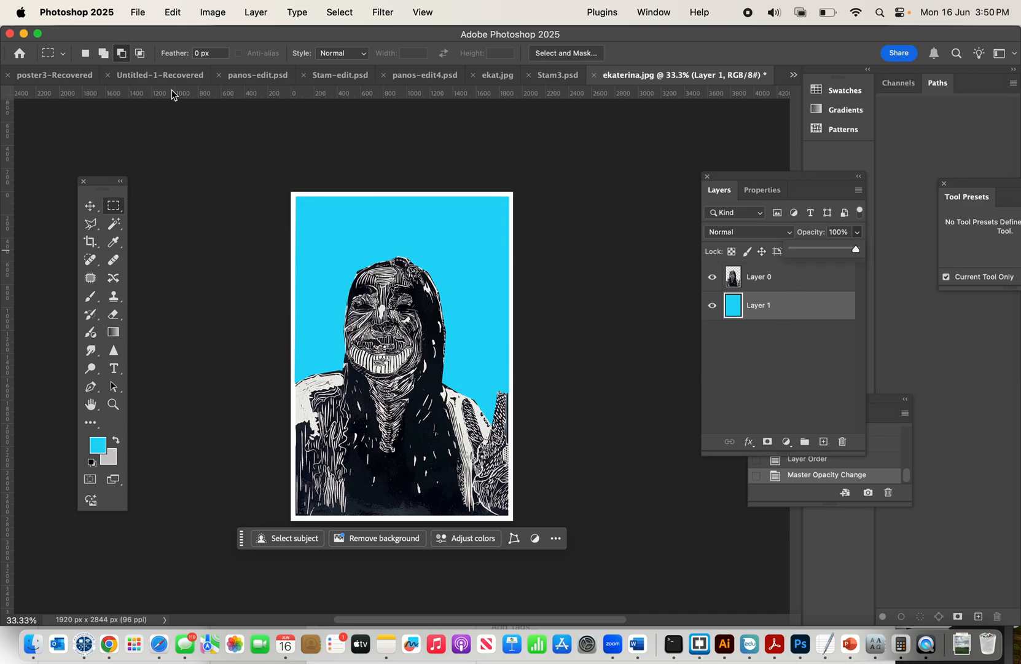
Place img008.jpg from the Downloads folder as an embedded image and move its layer above the portrait layer.
click(138, 12)
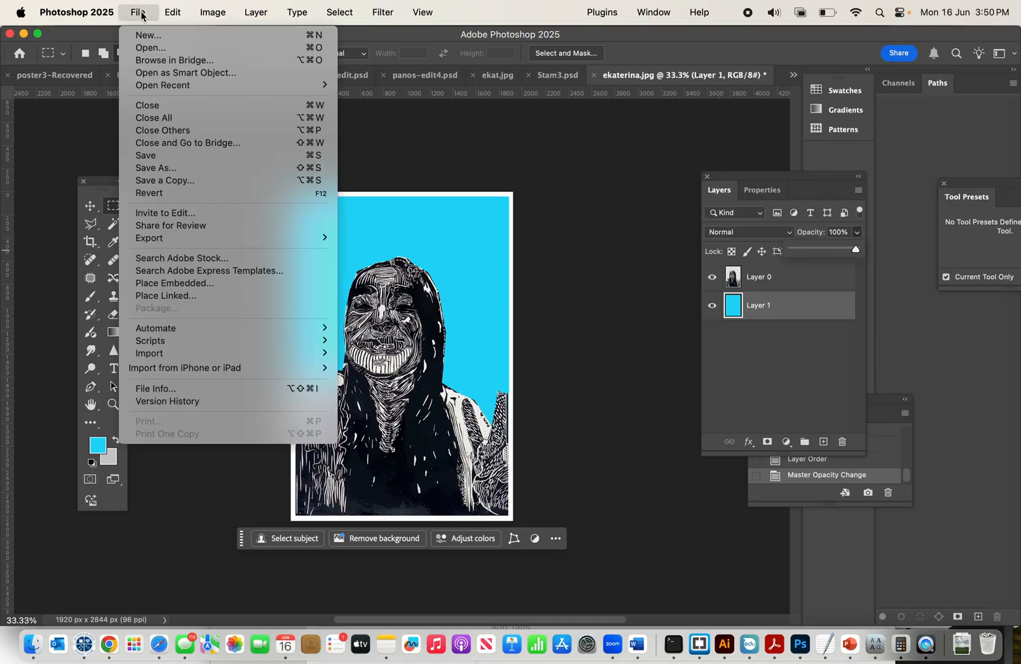
click(144, 284)
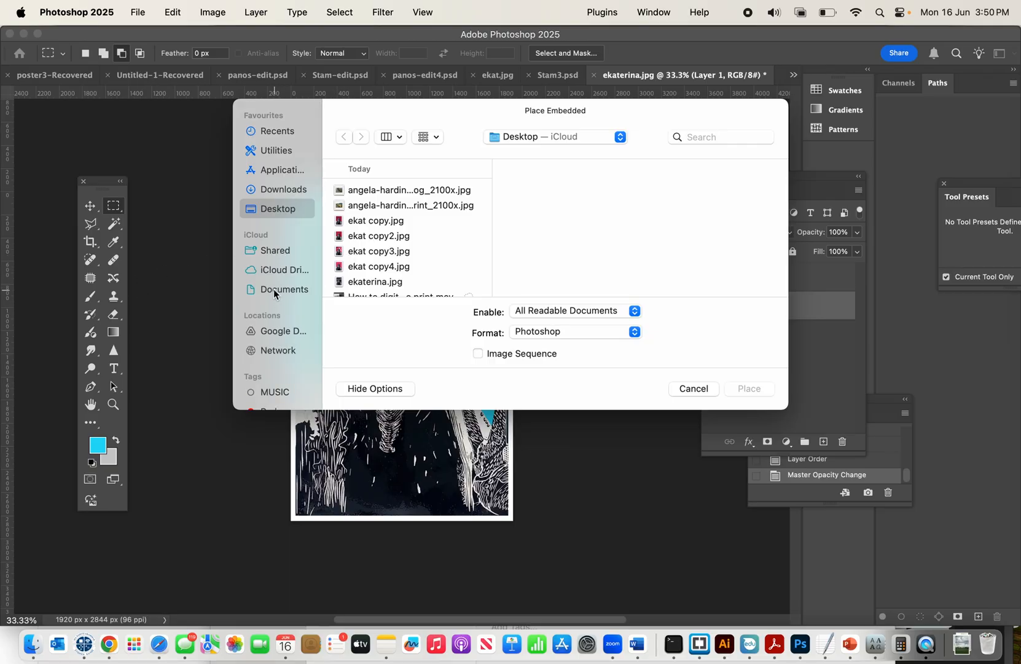
click(278, 189)
scroll(422, 231, down, 6)
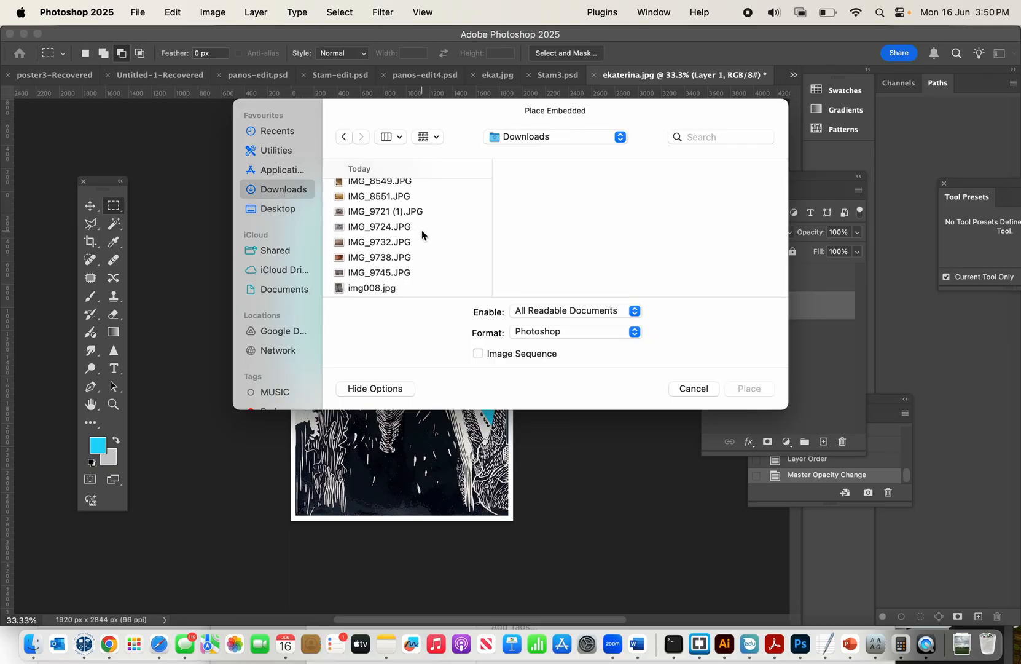
click(368, 225)
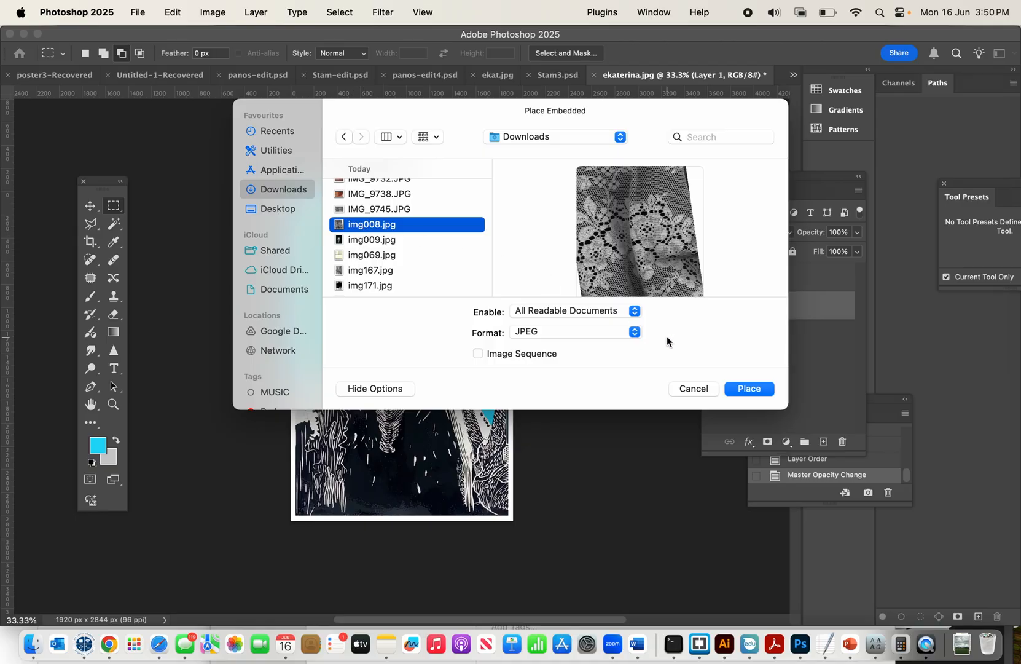
click(751, 388)
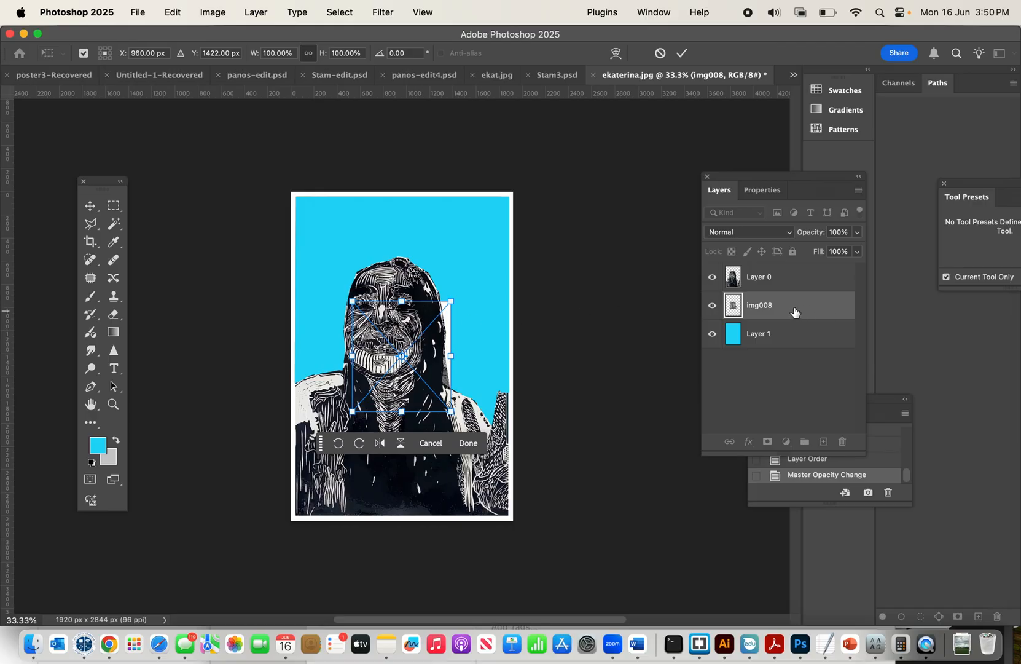
key(Return)
drag(772, 310, 767, 261)
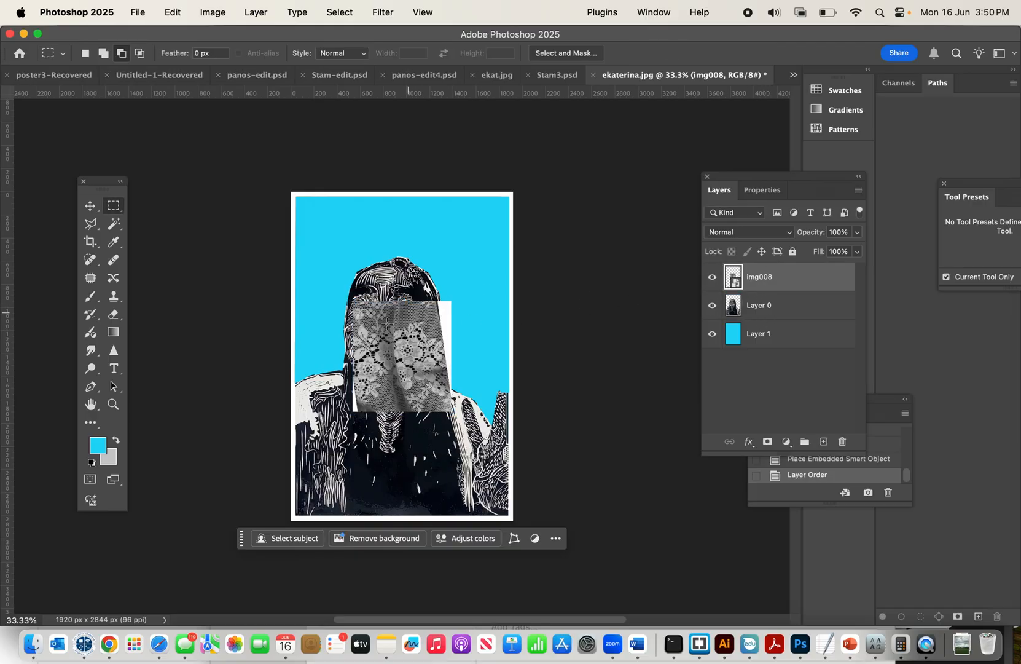
Move the lace image to the canvas's upper-left corner, enlarge it and reposition it so it covers the whole canvas.
click(90, 211)
drag(389, 340, 331, 230)
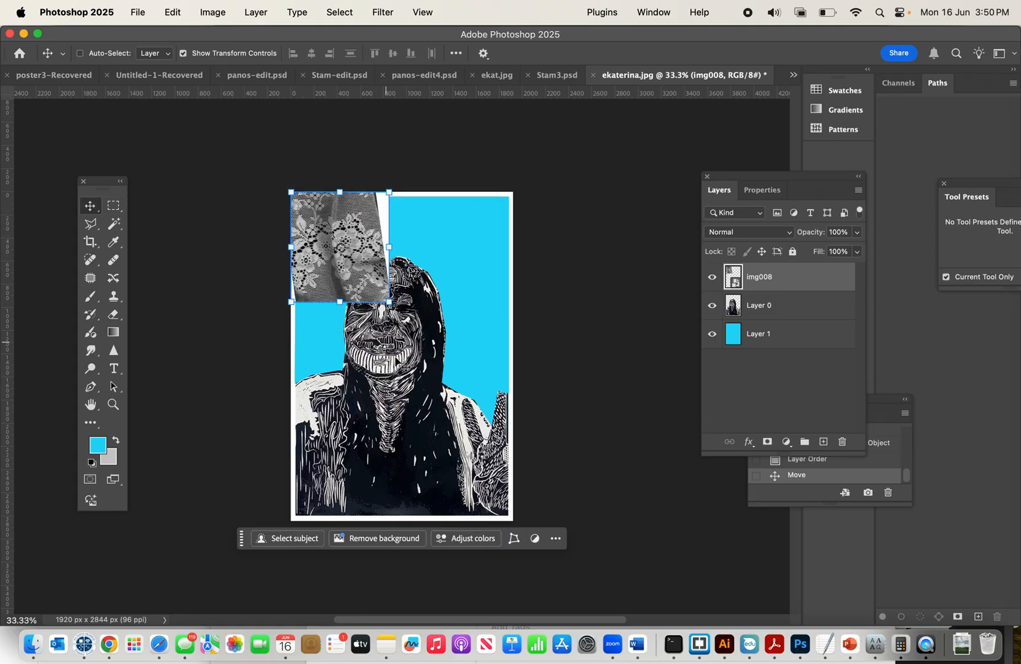
key(ctrl+t)
drag(396, 309, 609, 570)
drag(456, 486, 429, 458)
key(Return)
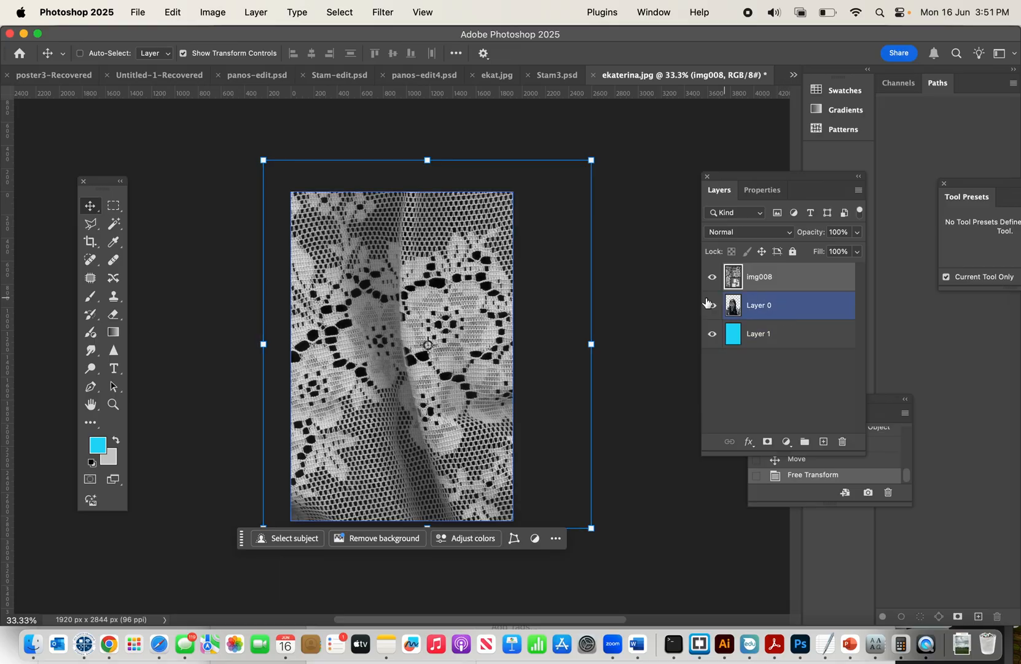
Hide the img008 lace layer, select the empty background area of Layer 0 with the Magic Wand, and show the lace layer again.
click(769, 308)
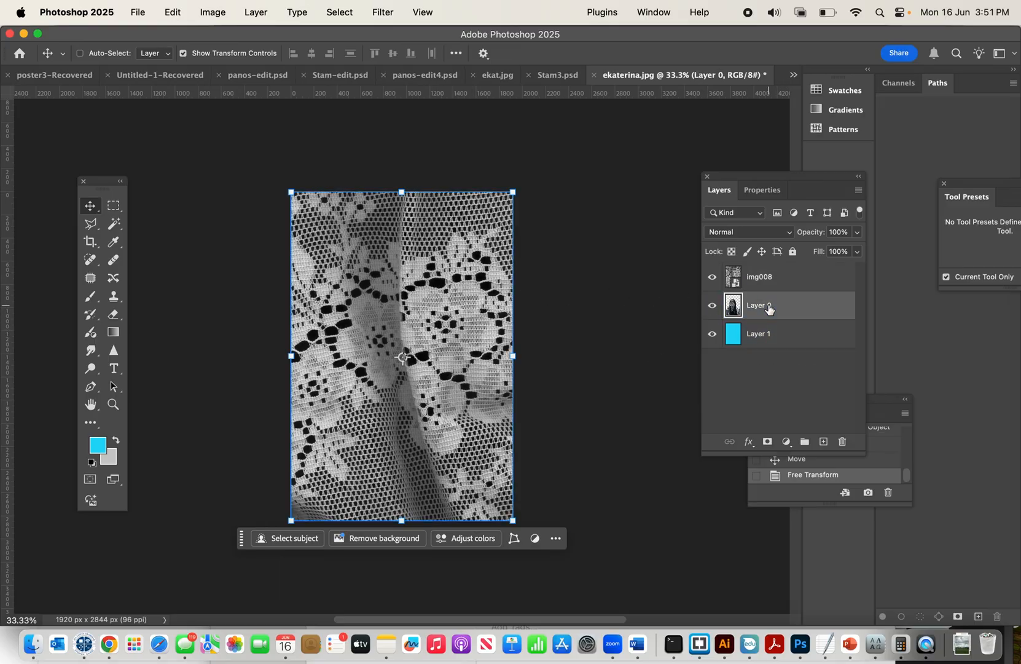
click(712, 277)
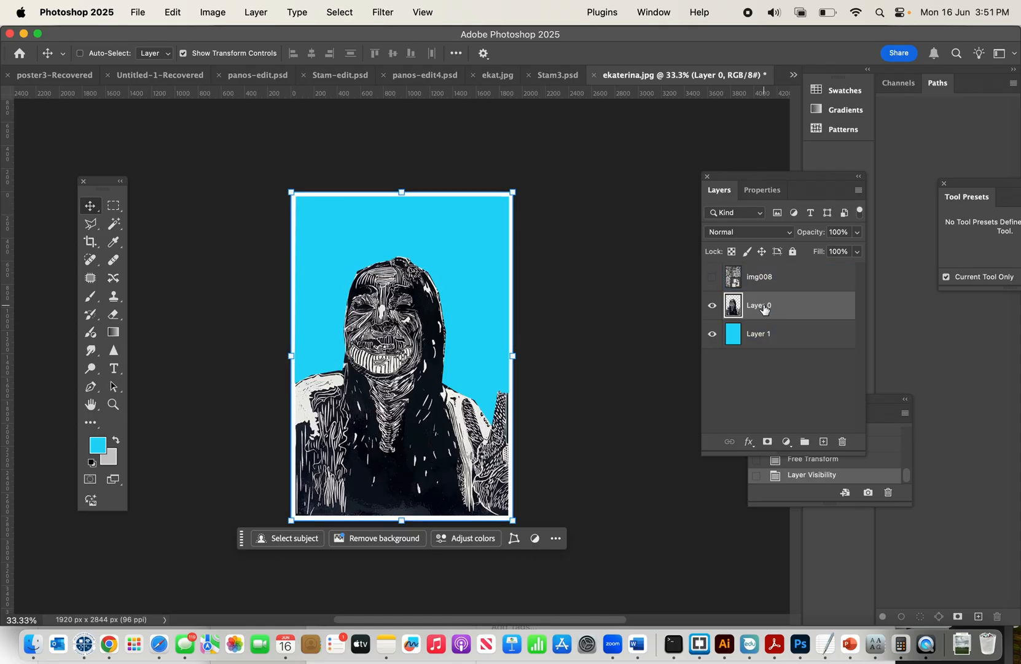
click(117, 226)
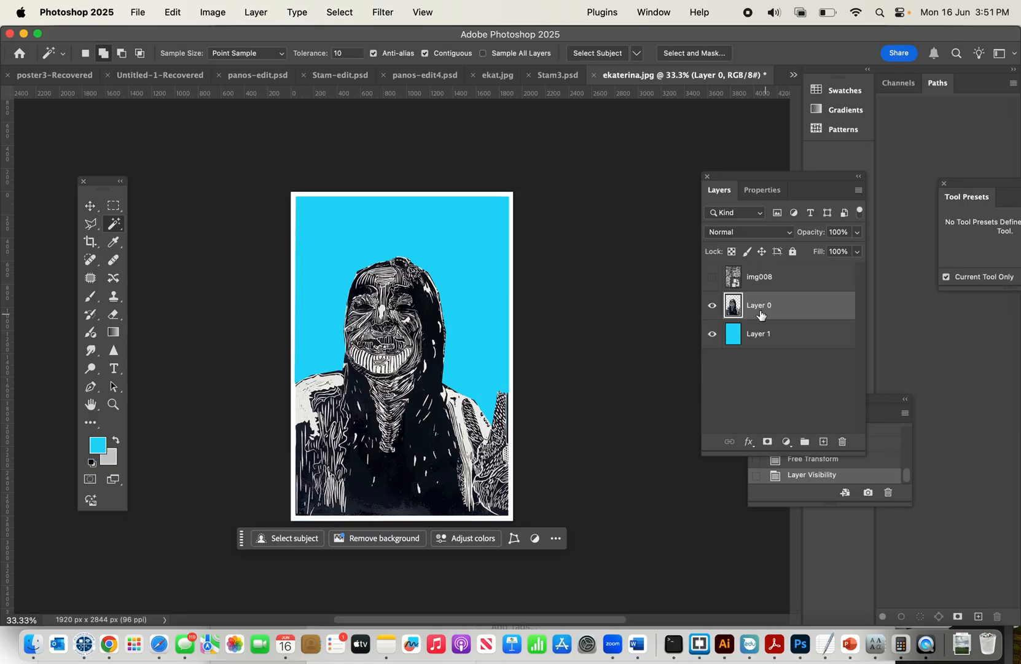
click(483, 286)
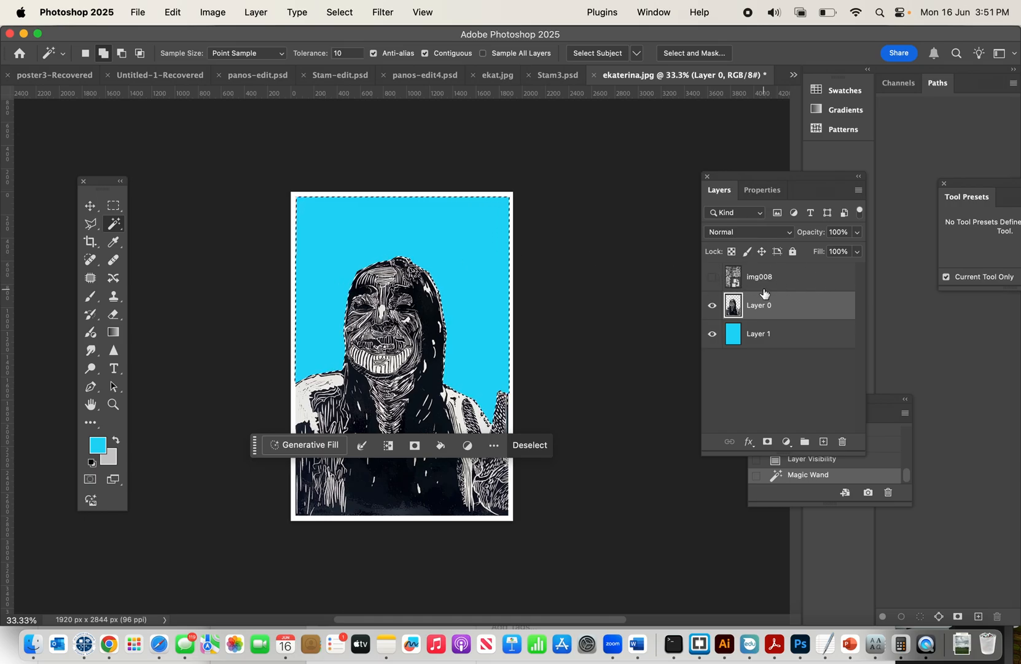
click(712, 276)
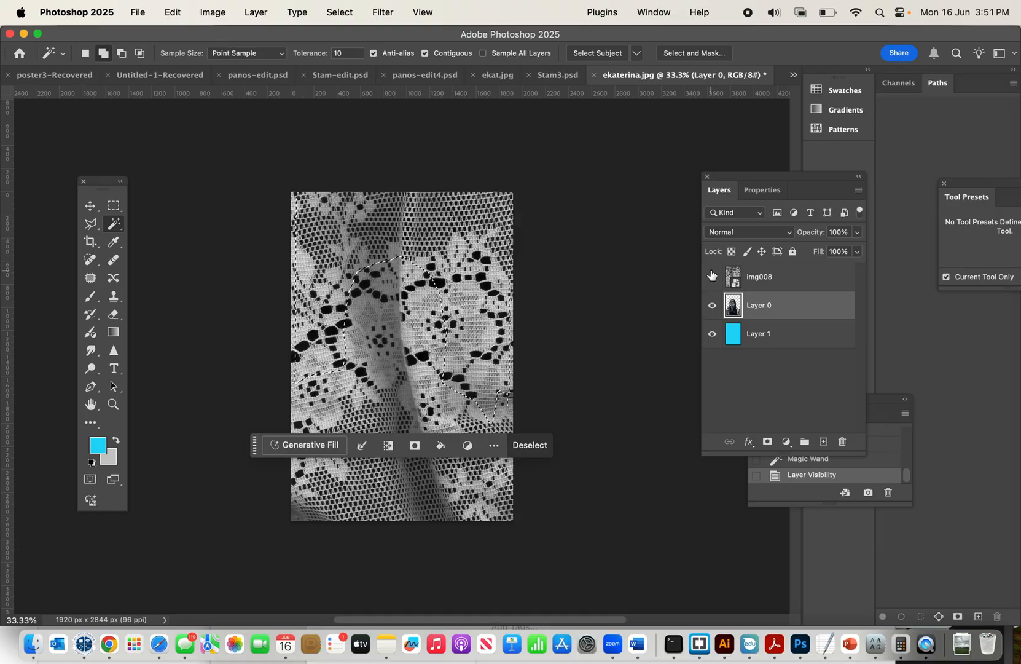
Invert the selection, rasterize the img008 layer, clear the lace covering the figure and outer border, and deselect.
click(780, 277)
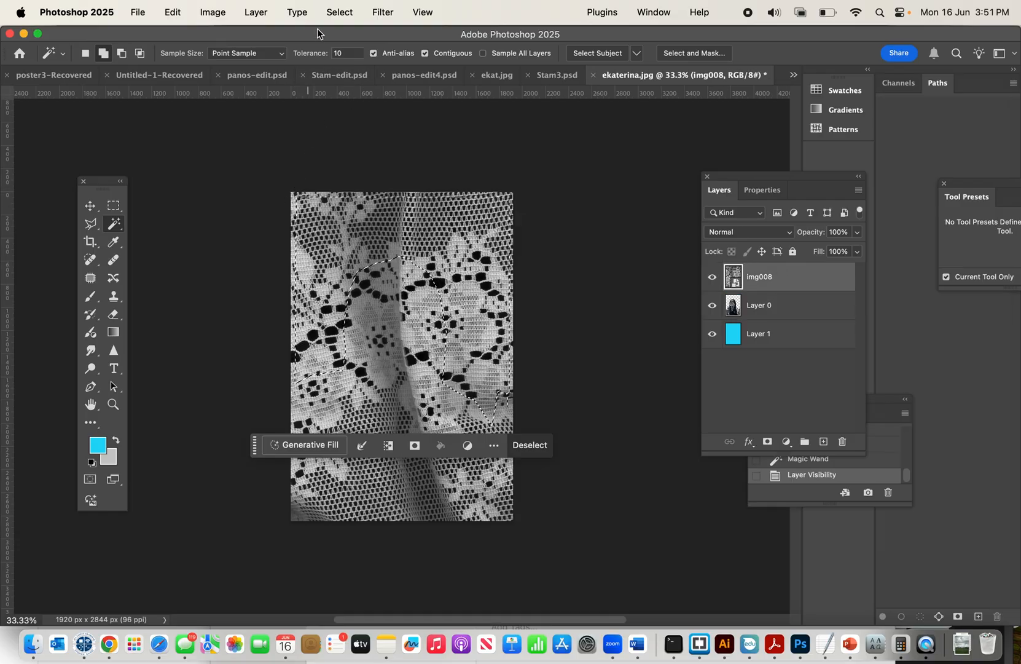
click(340, 13)
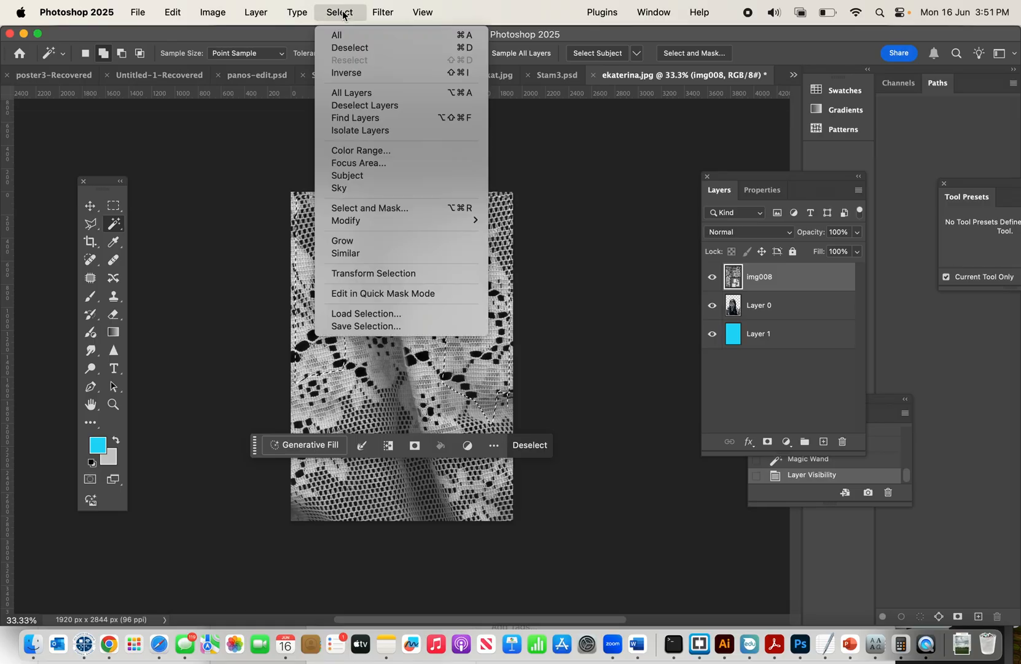
click(346, 73)
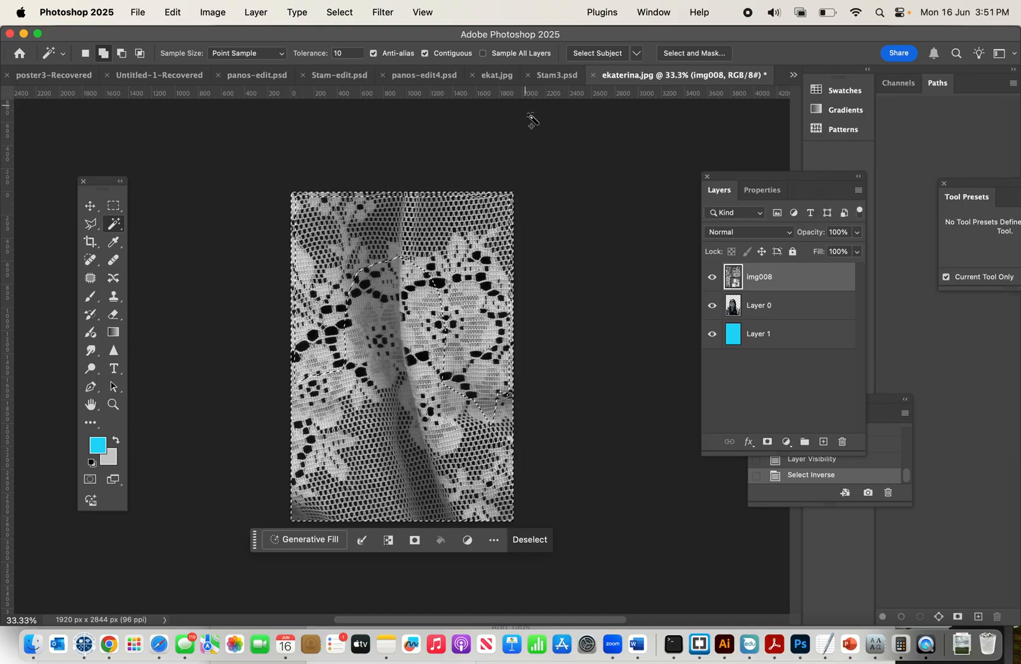
right_click(776, 282)
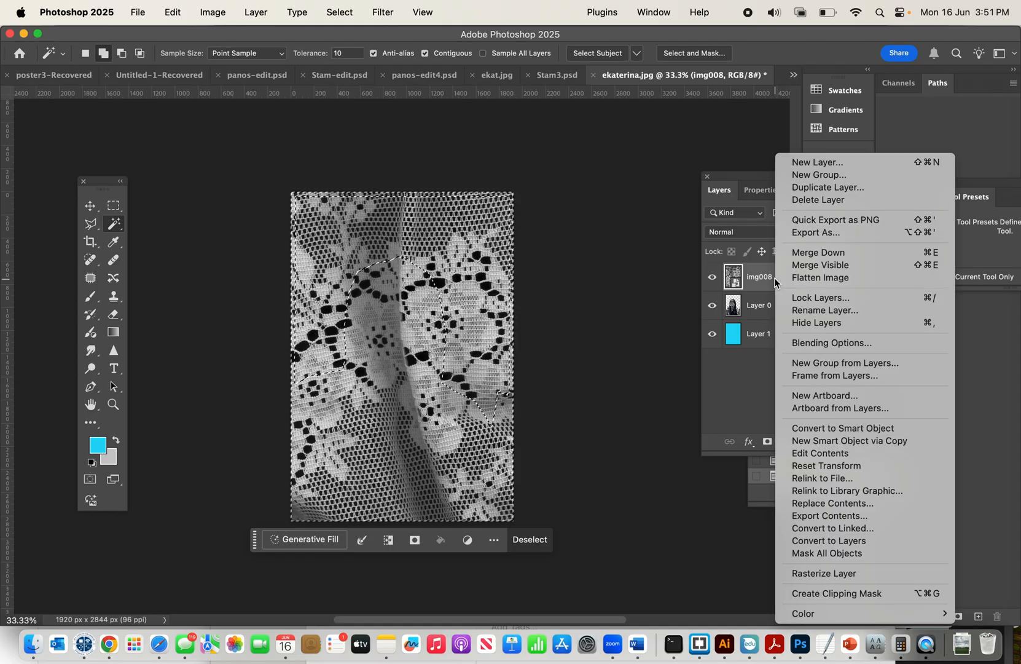
click(796, 573)
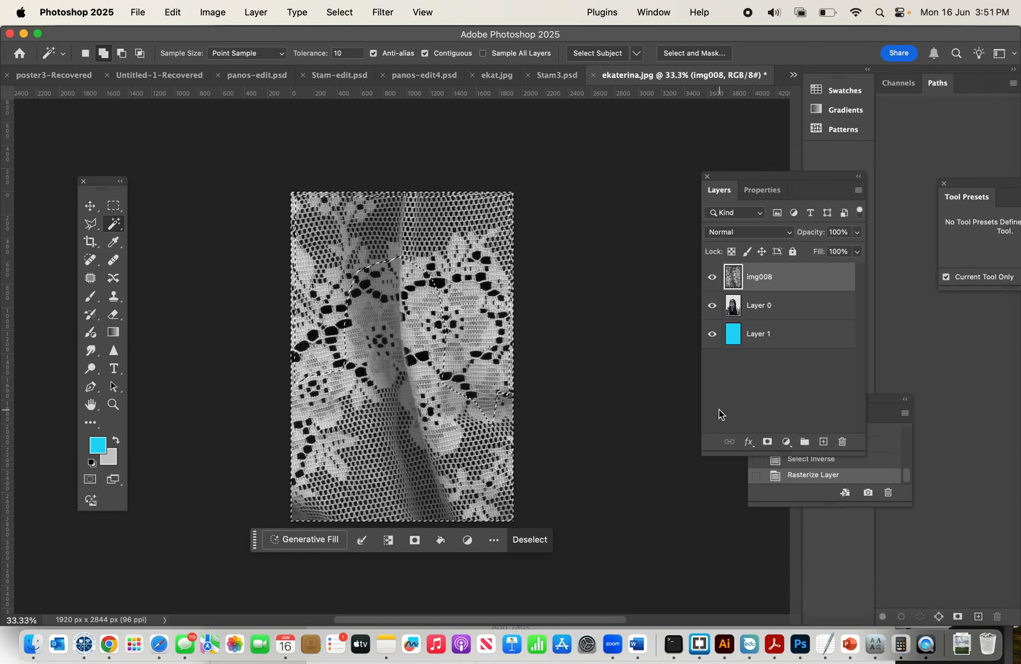
key(Delete)
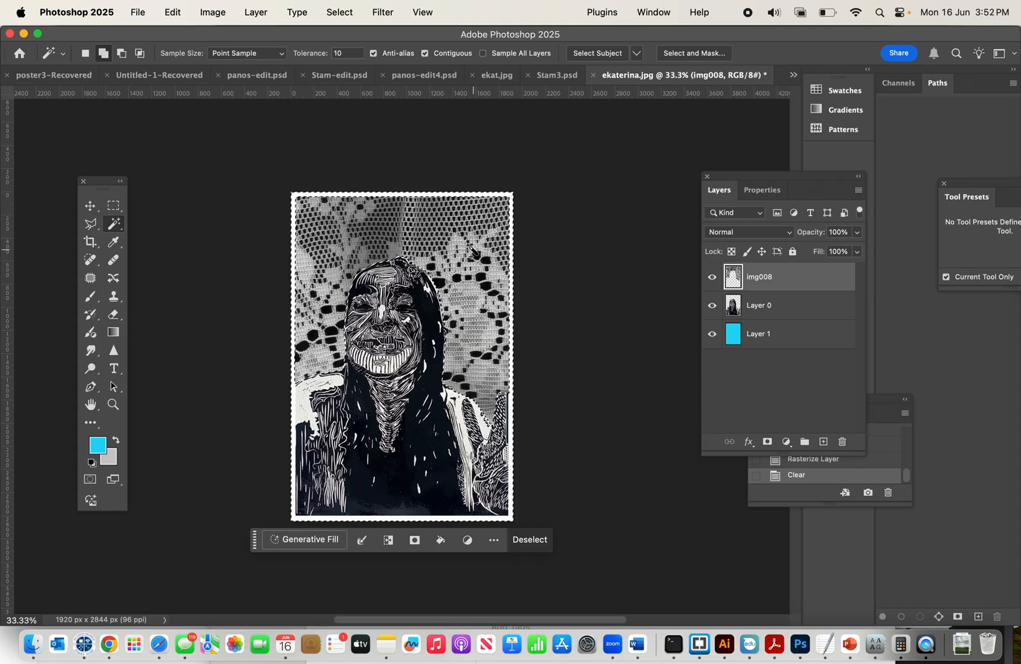
click(538, 542)
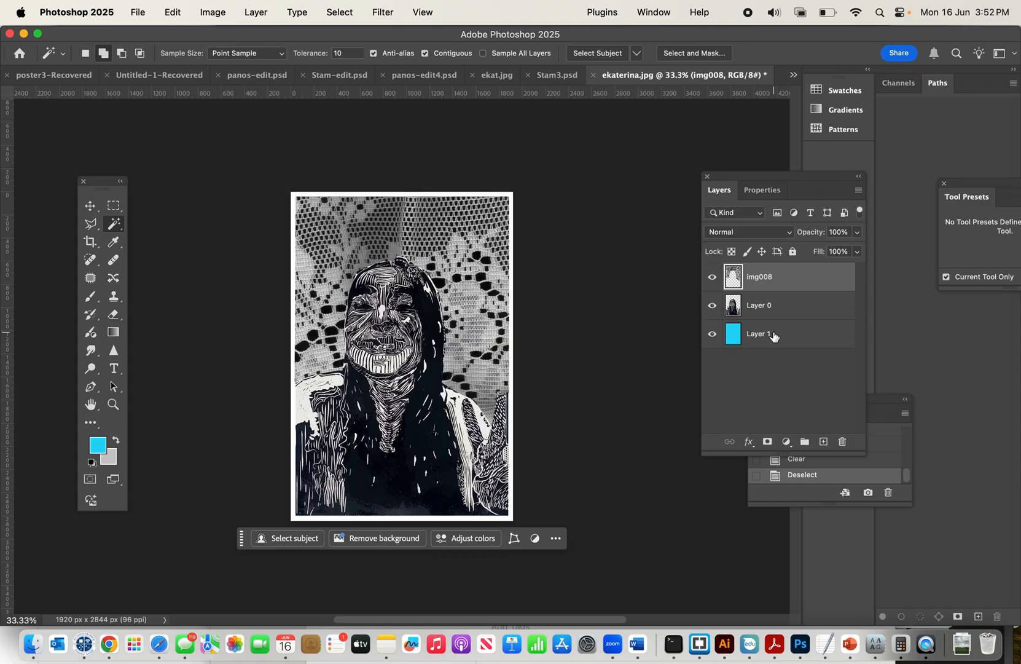
Move the blue Layer 1 above the lace layer to the top of the stack and set its blend mode to Soft Light.
drag(774, 335, 767, 294)
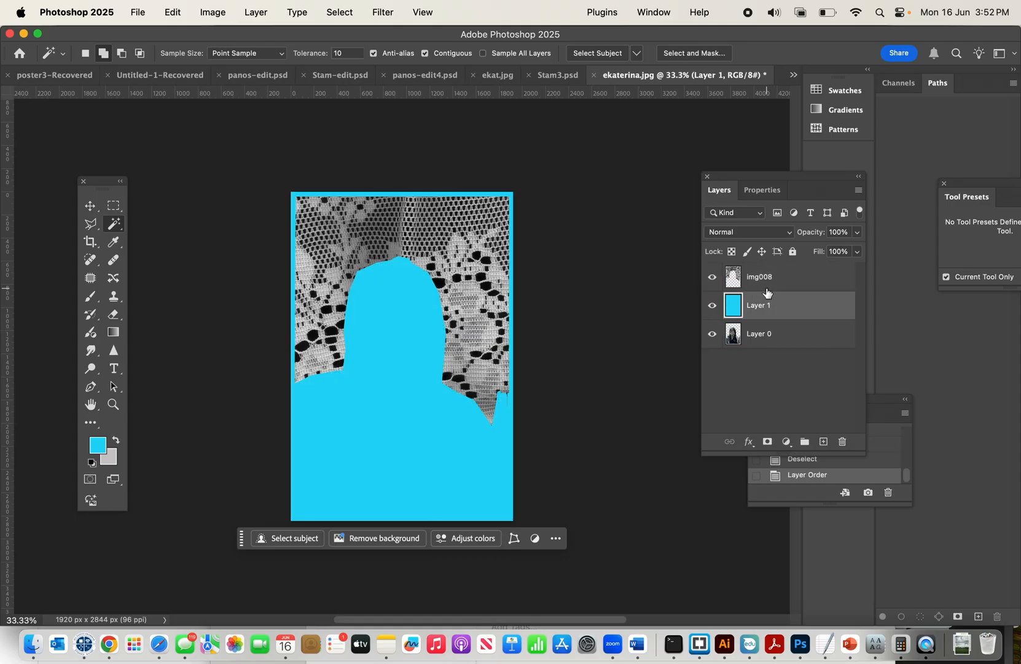
click(793, 232)
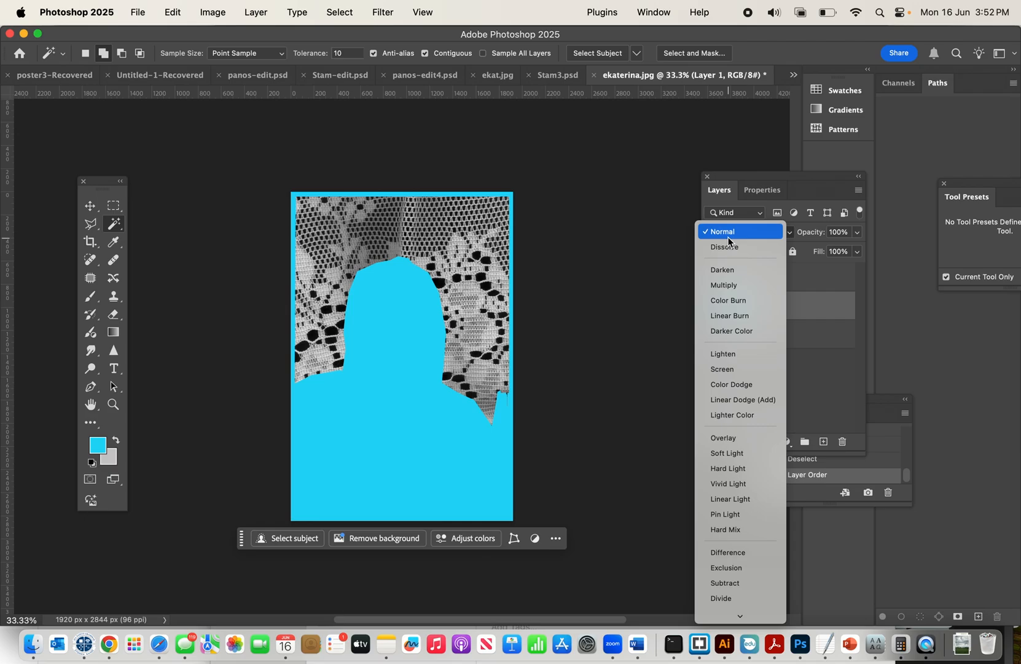
click(653, 176)
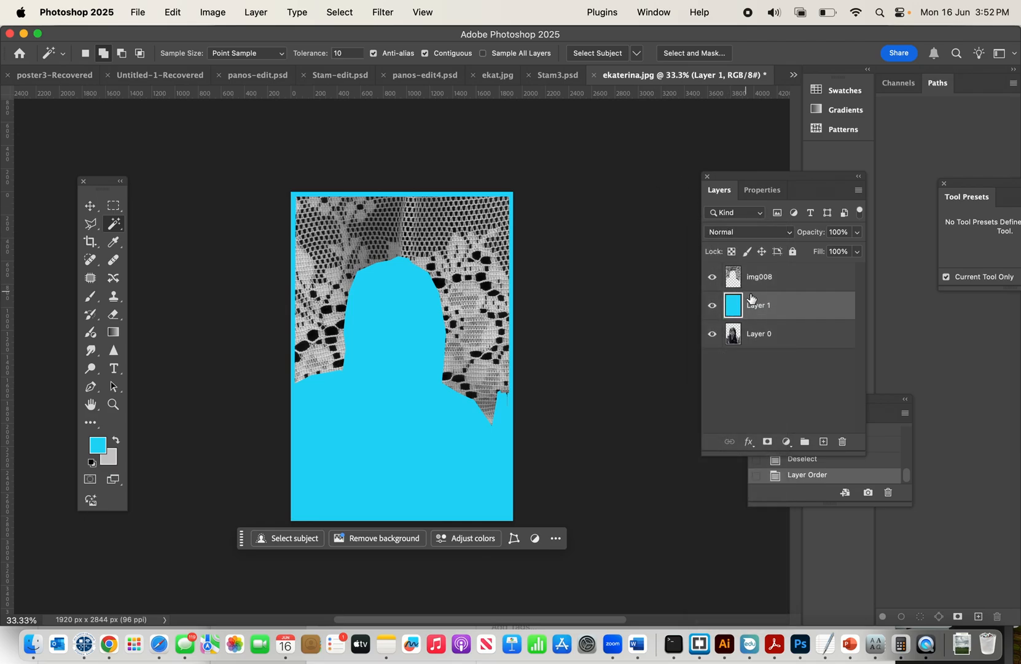
drag(766, 309, 762, 270)
click(789, 234)
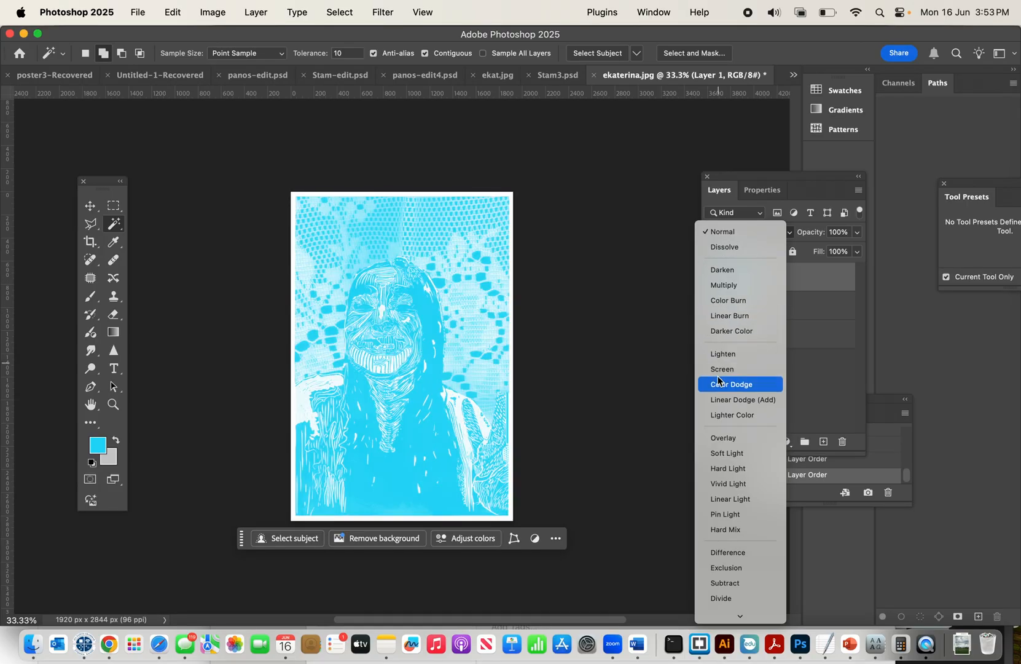
click(719, 454)
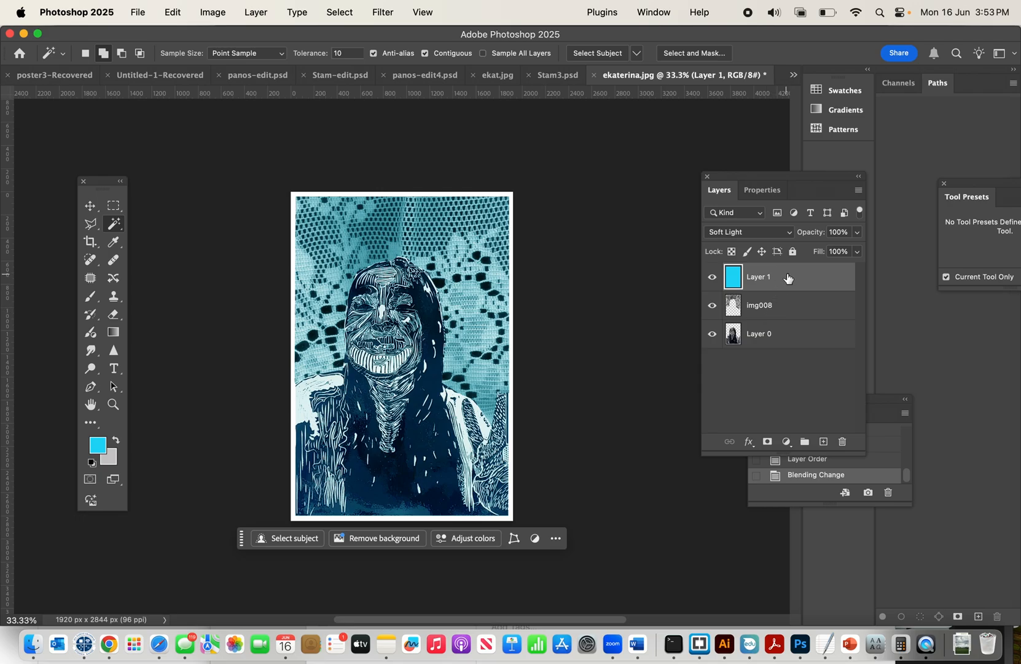
Hide Layer 1 and Layer 0 and select the transparent area of the img008 layer with the Magic Wand.
click(771, 308)
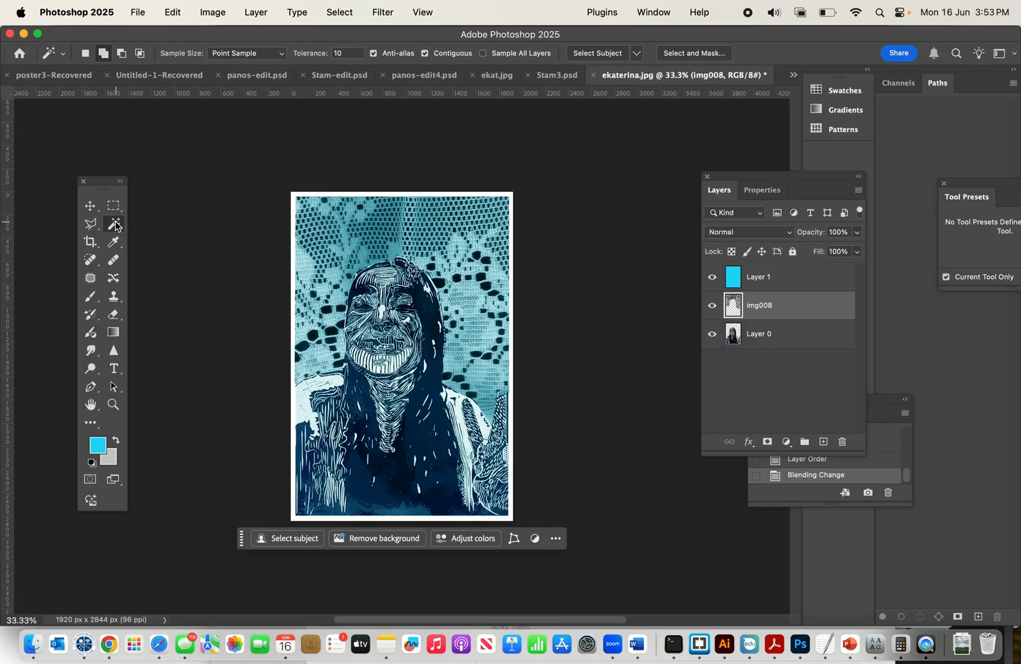
click(712, 276)
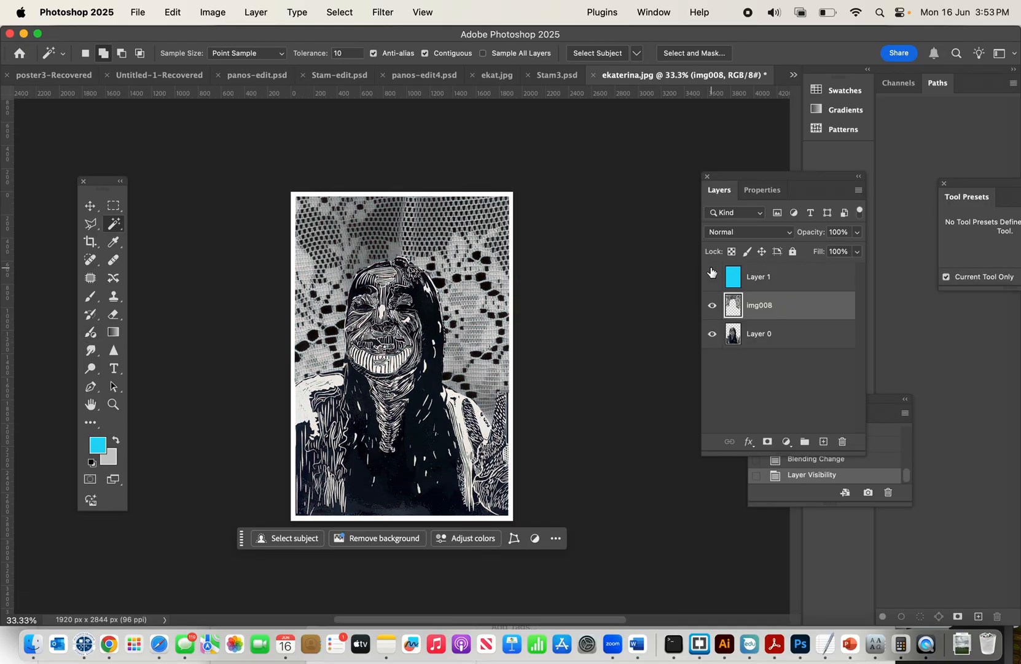
click(712, 334)
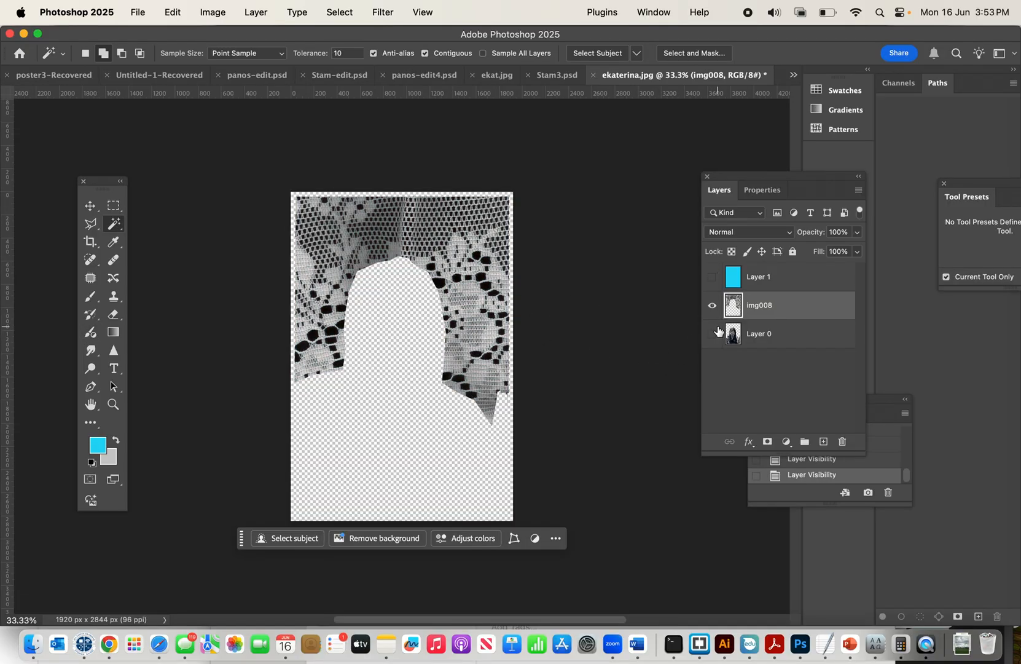
click(369, 314)
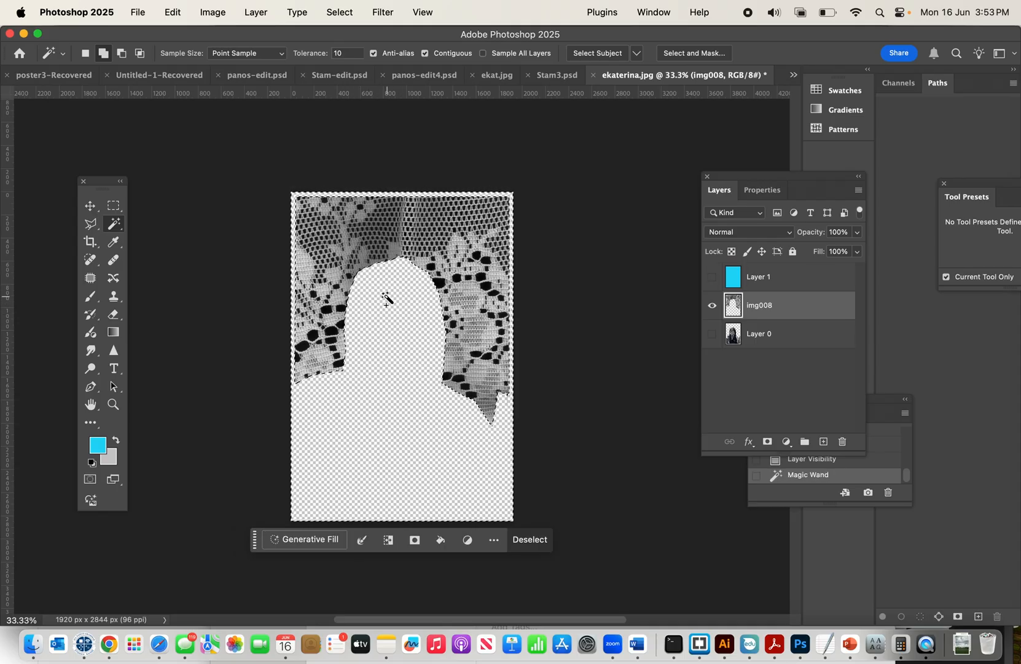
Show the blue Layer 1 and clear its color within the selection, show the portrait layer again, deselect, and return to the Move tool.
click(789, 277)
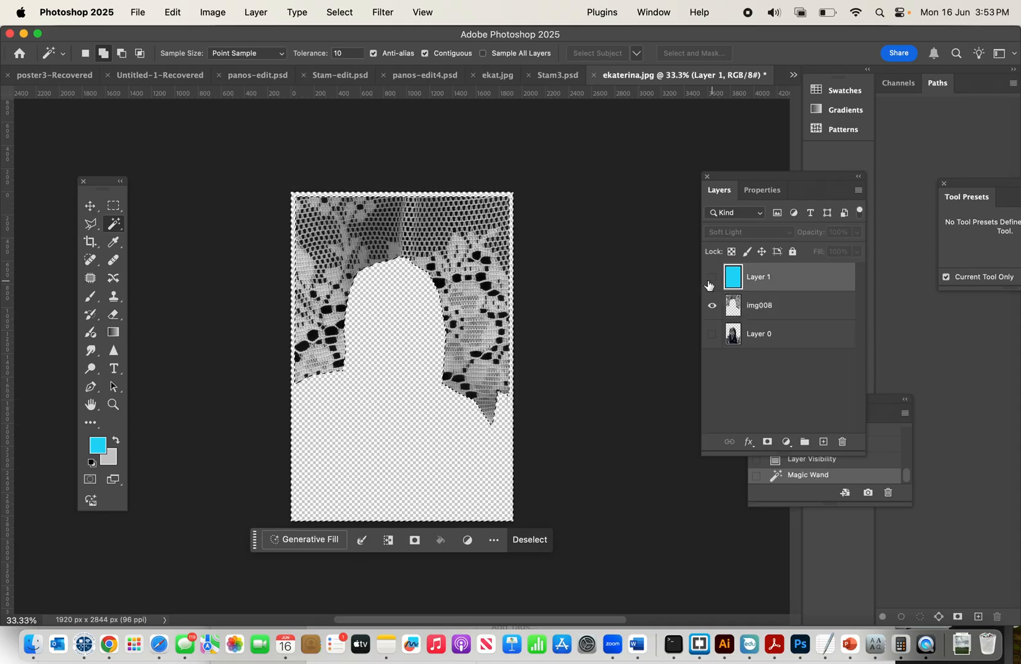
click(713, 278)
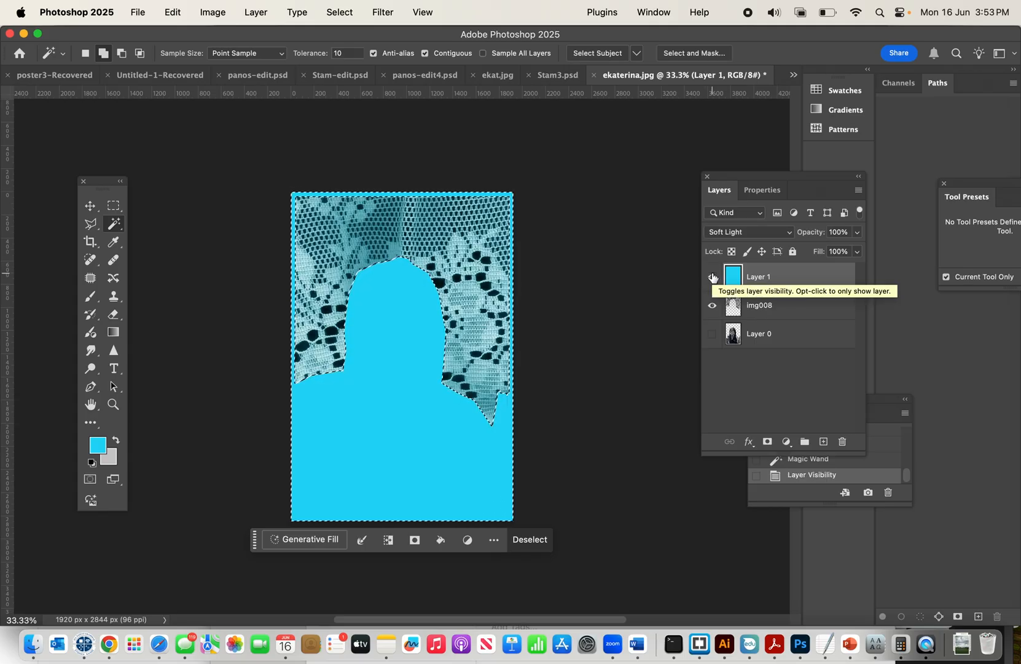
key(Delete)
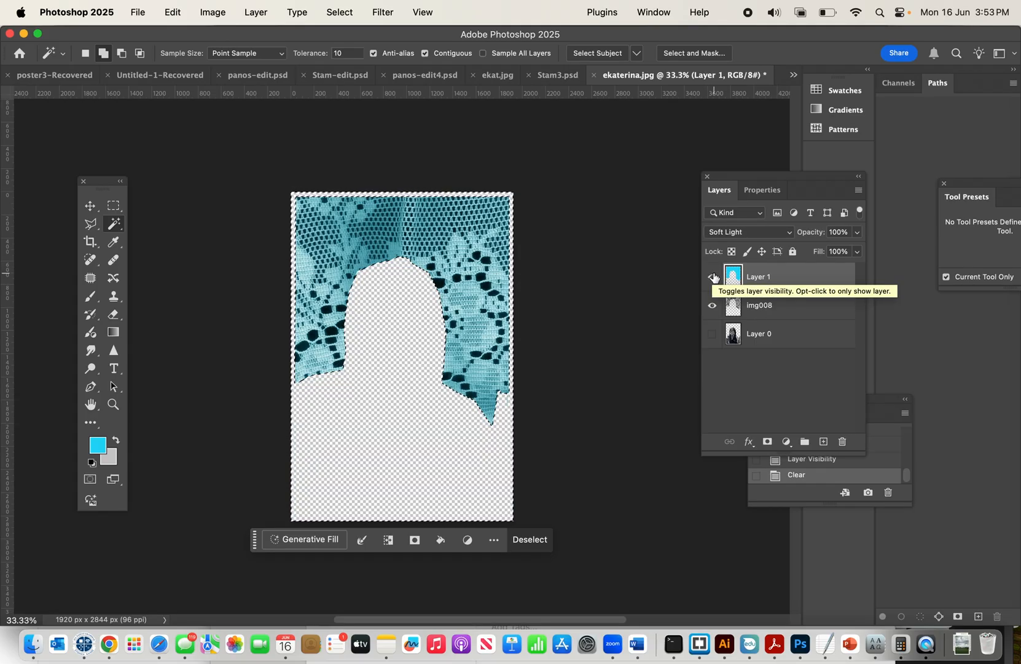
click(713, 334)
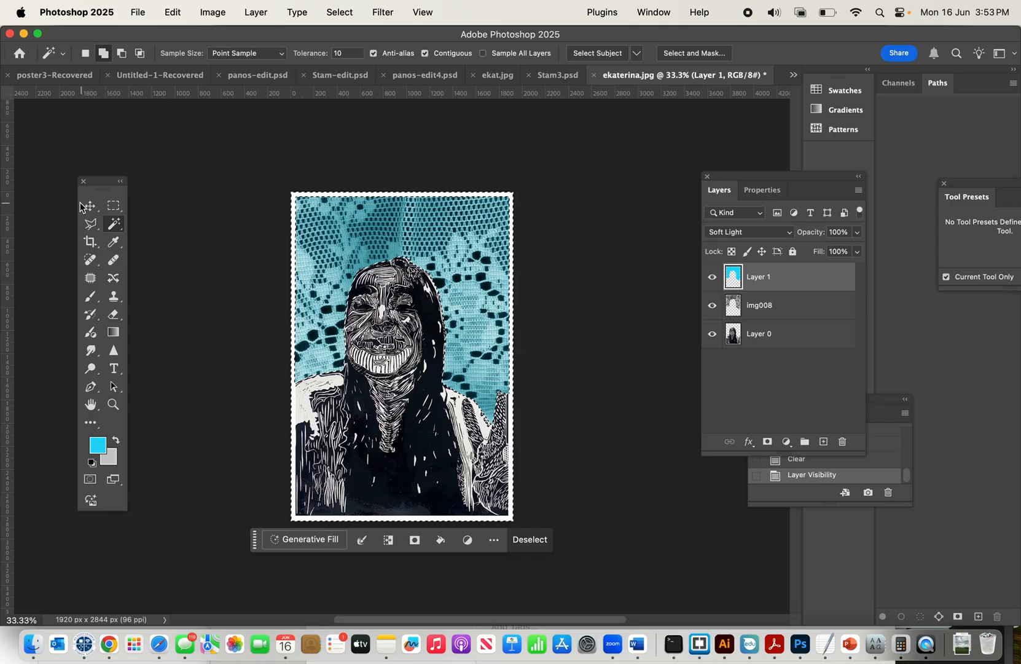
key(super+d)
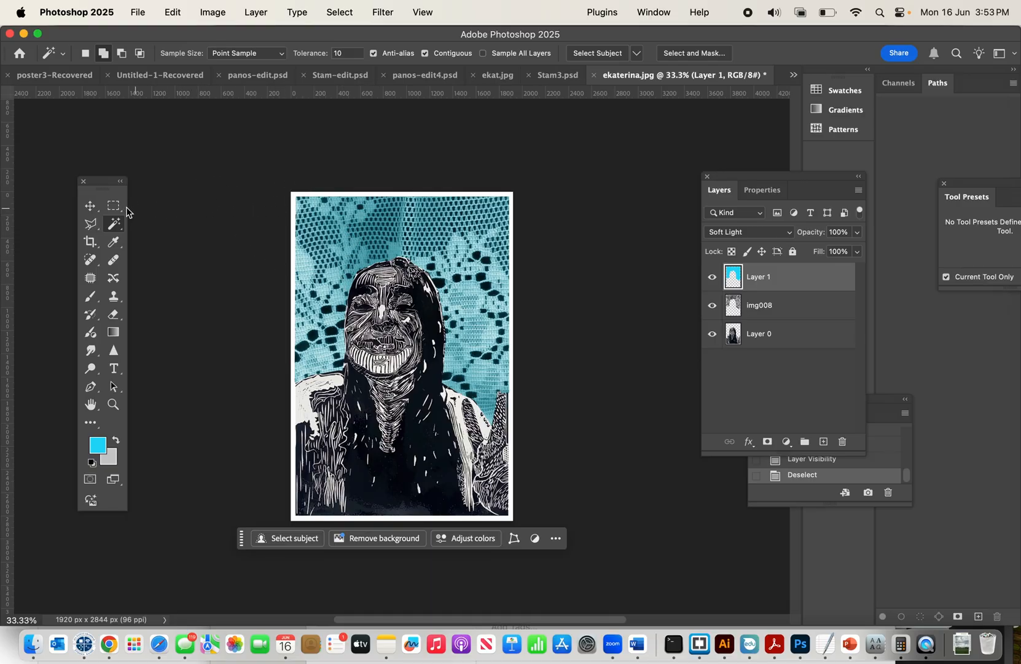
click(90, 205)
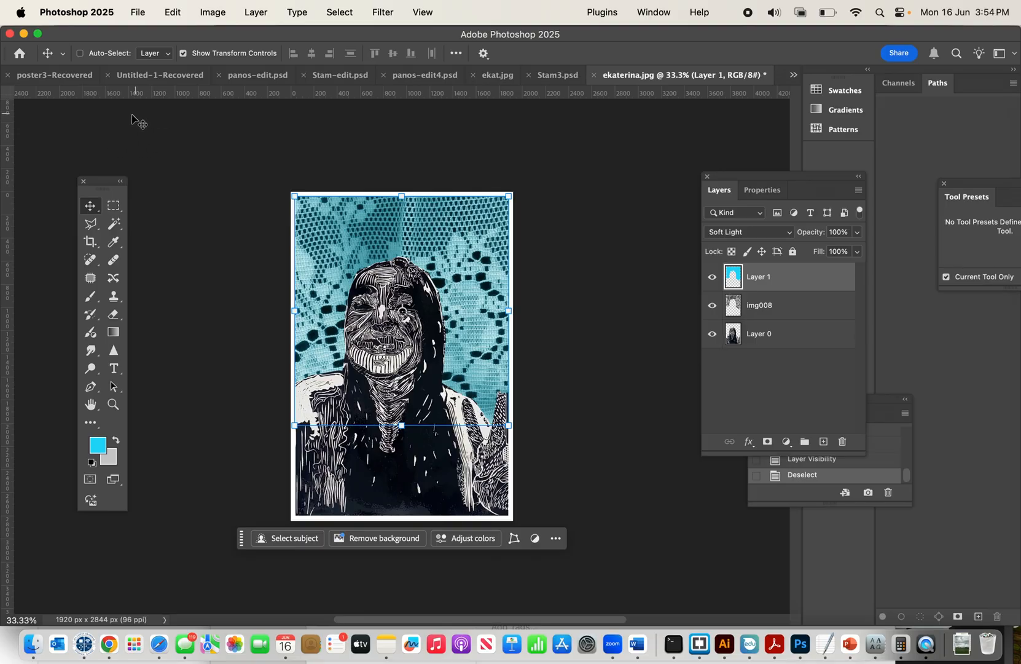
Save the artwork to the Desktop in Photoshop format as ekaterina1.psd.
click(138, 14)
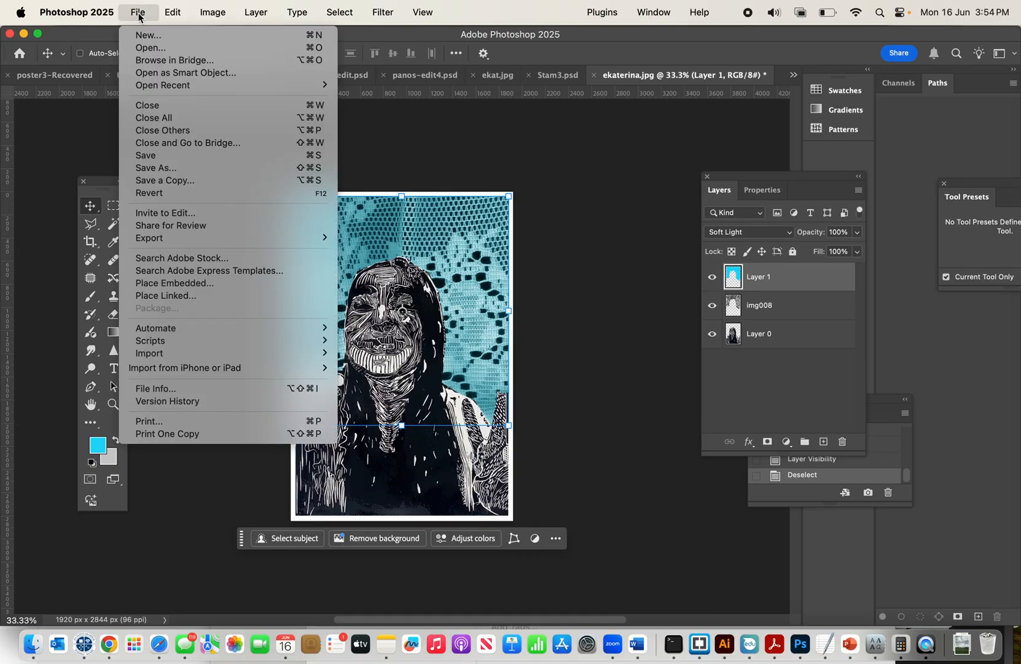
click(162, 175)
click(527, 259)
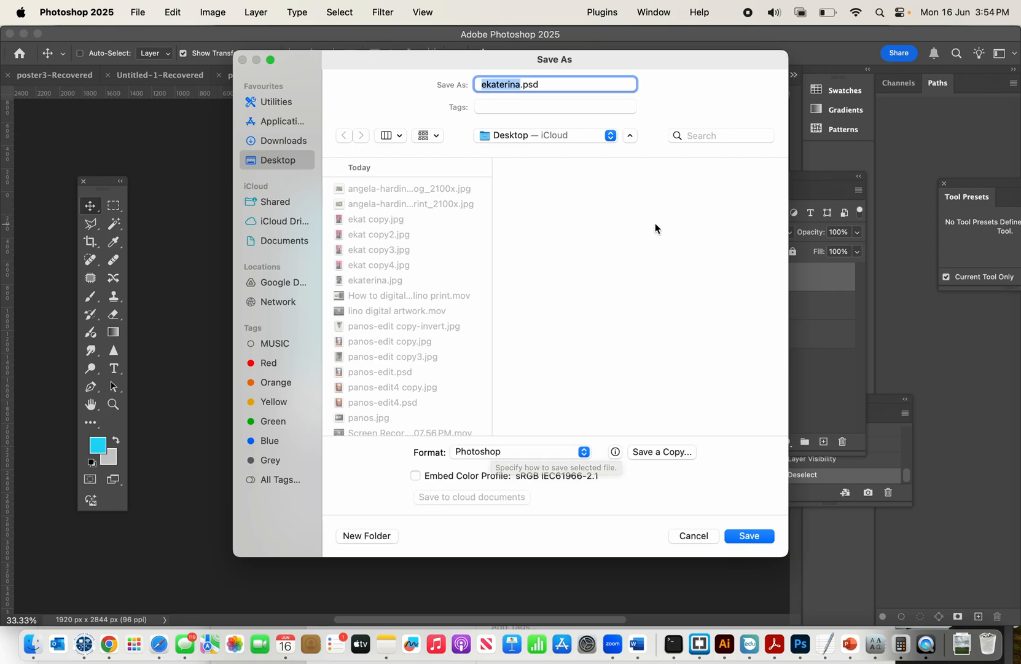
click(521, 85)
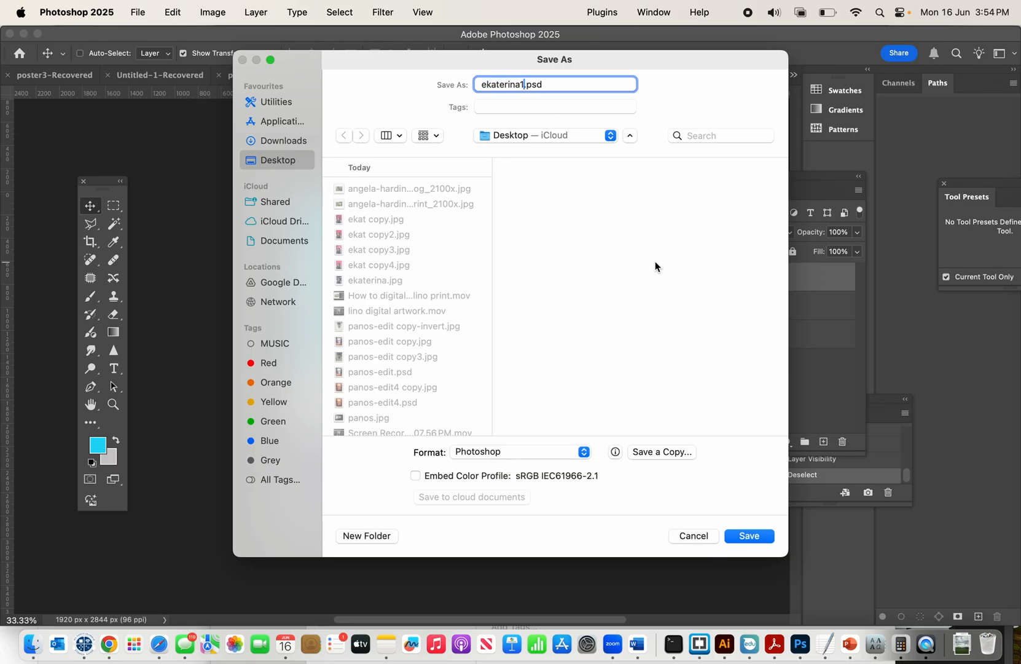
click(748, 534)
click(679, 282)
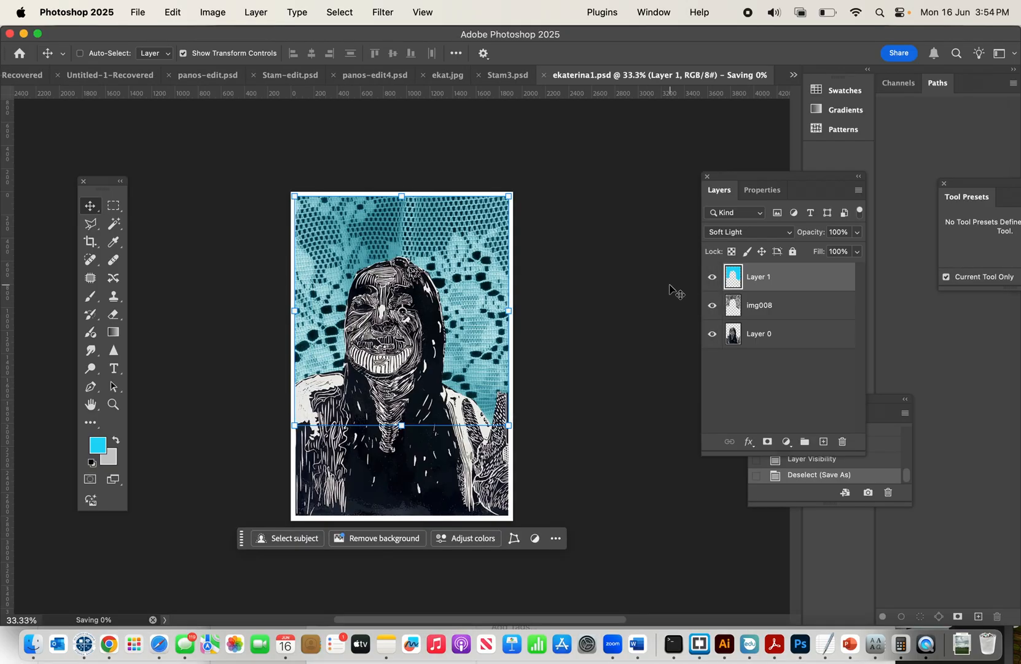
Save a JPEG copy of the artwork to the Desktop as ekaterina1 copy.jpg, accepting the JPEG options.
click(138, 13)
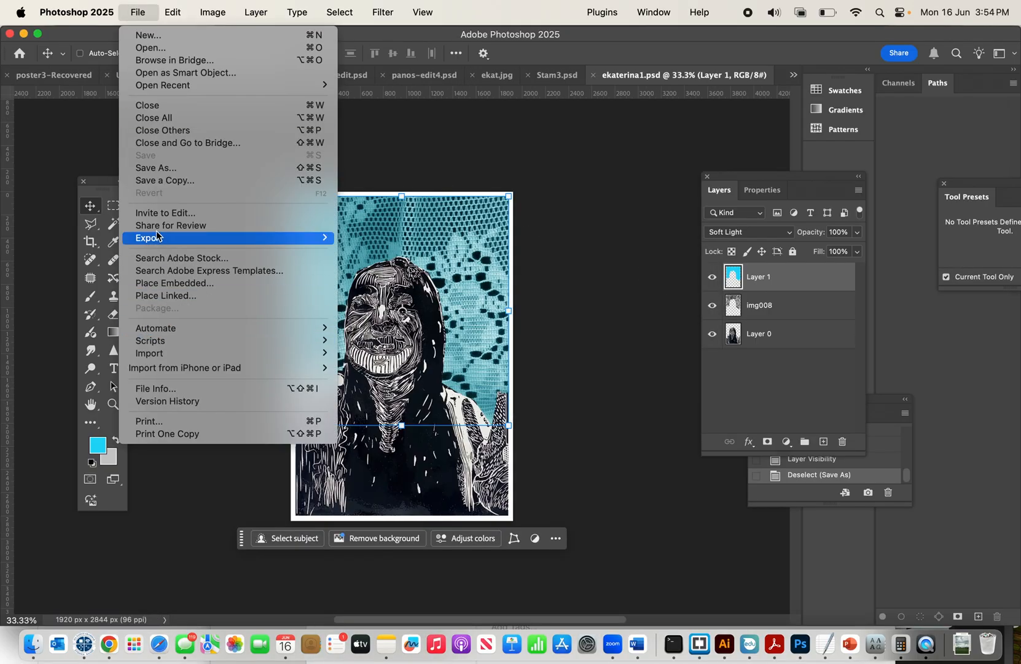
click(148, 168)
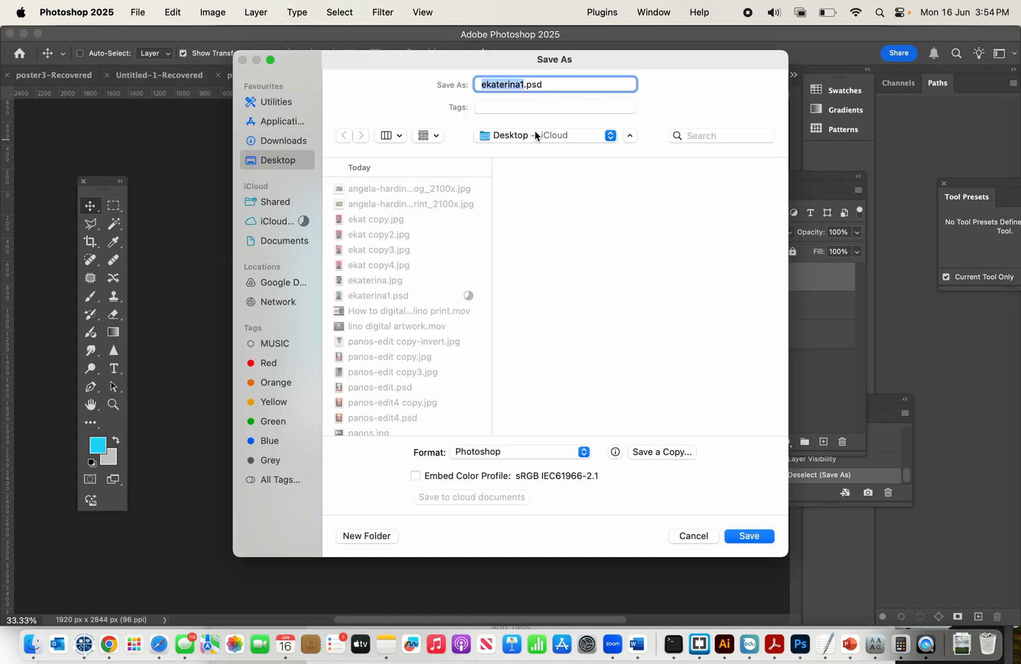
click(545, 451)
click(546, 451)
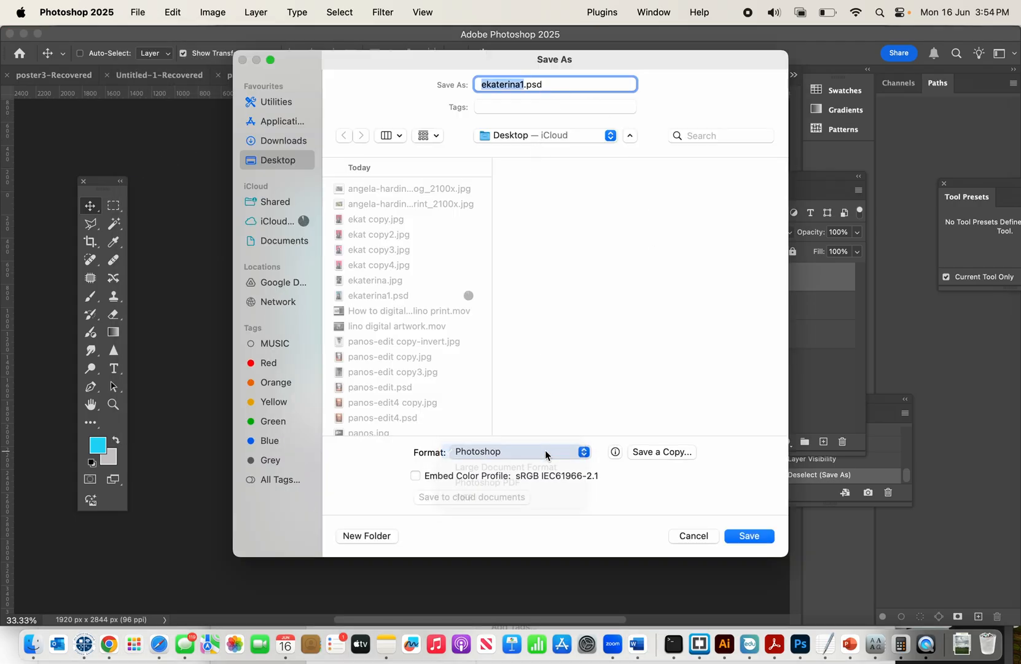
click(658, 453)
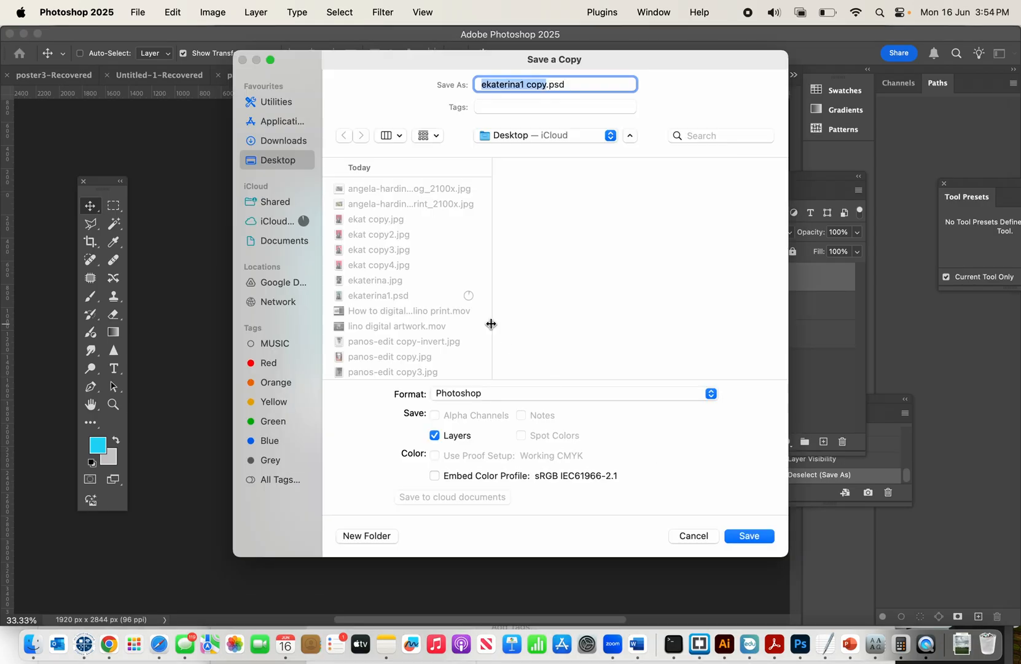
click(489, 387)
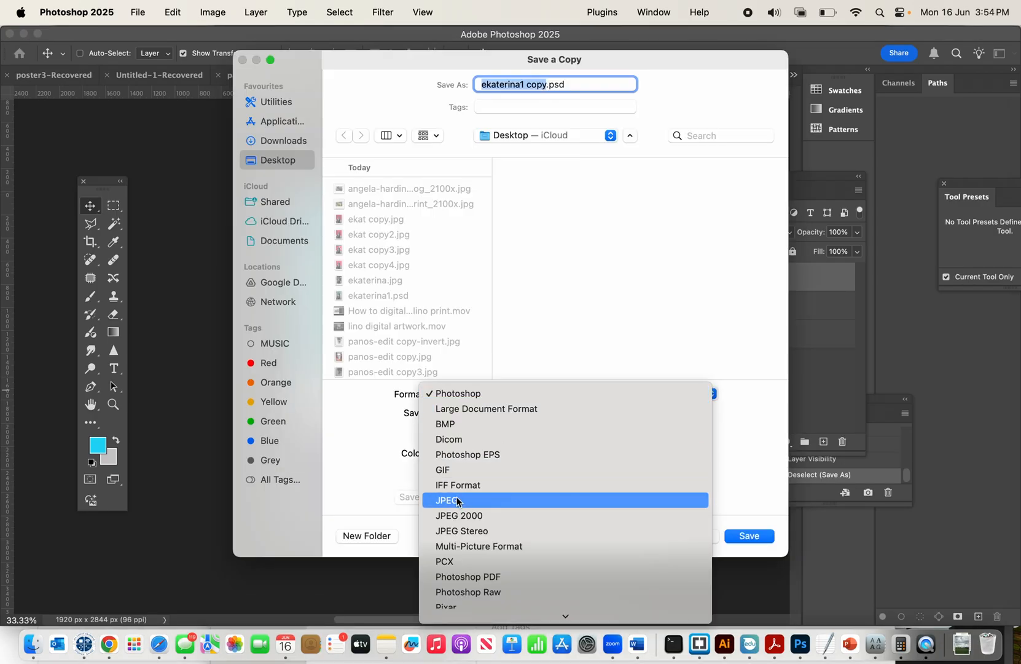
click(457, 500)
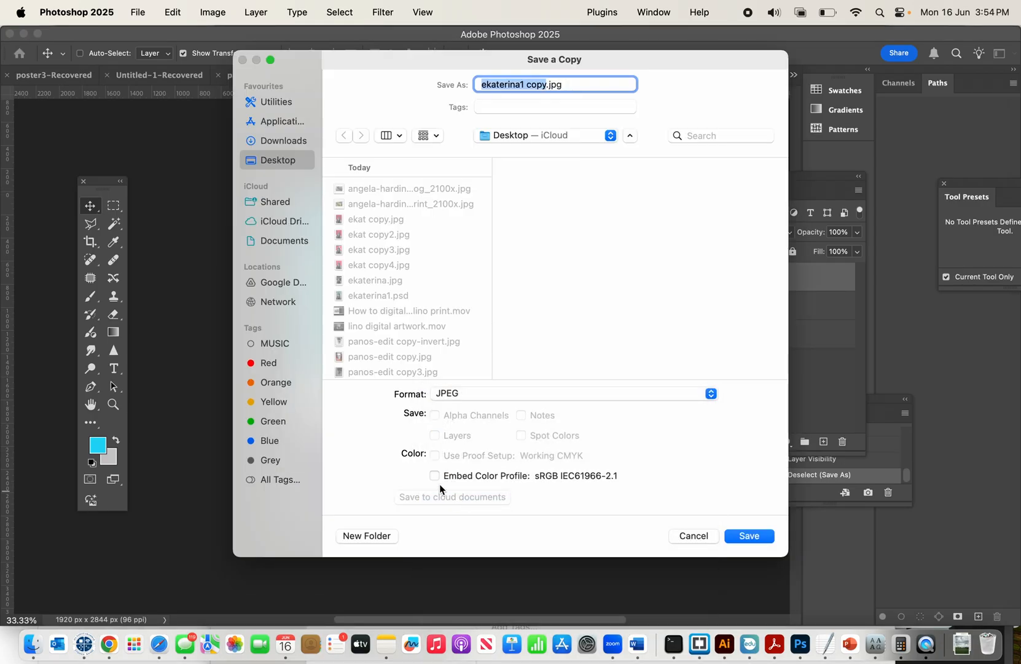
click(763, 536)
click(592, 177)
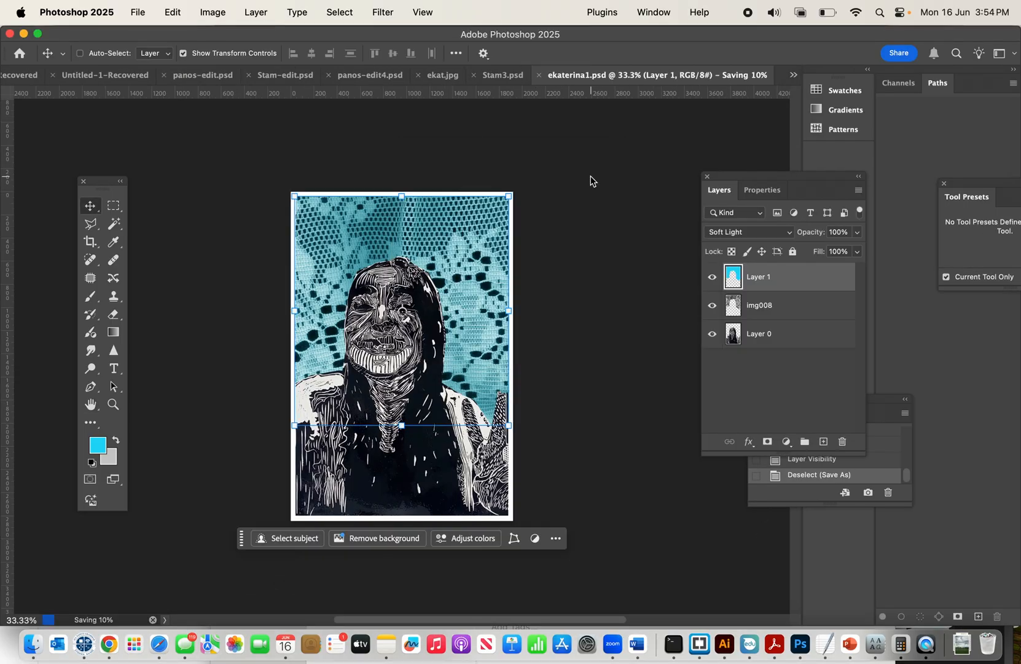